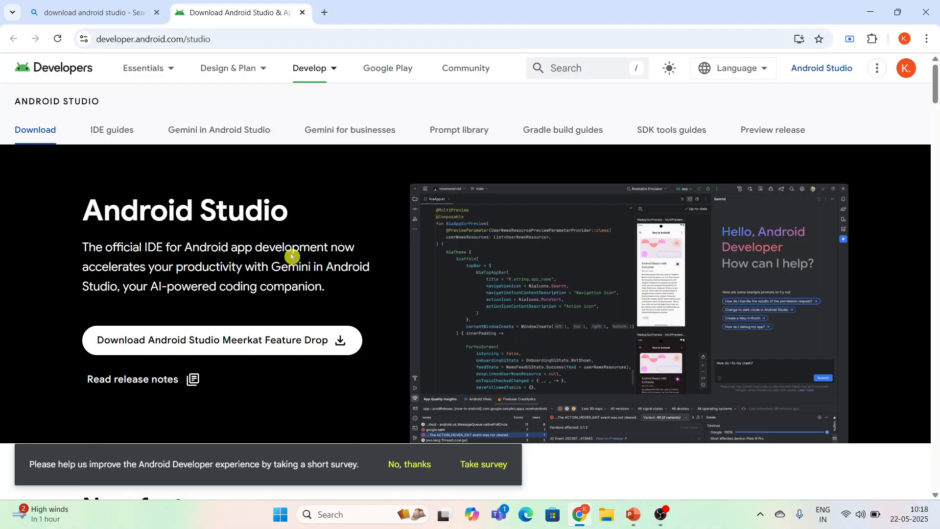
Agree to the terms and conditions and download Android Studio Meerkat Feature Drop | 2024.3.2 for Windows, declining the survey.
{"action": "scroll", "coordinate": [256, 307], "scroll_direction": "down", "scroll_amount": 1}
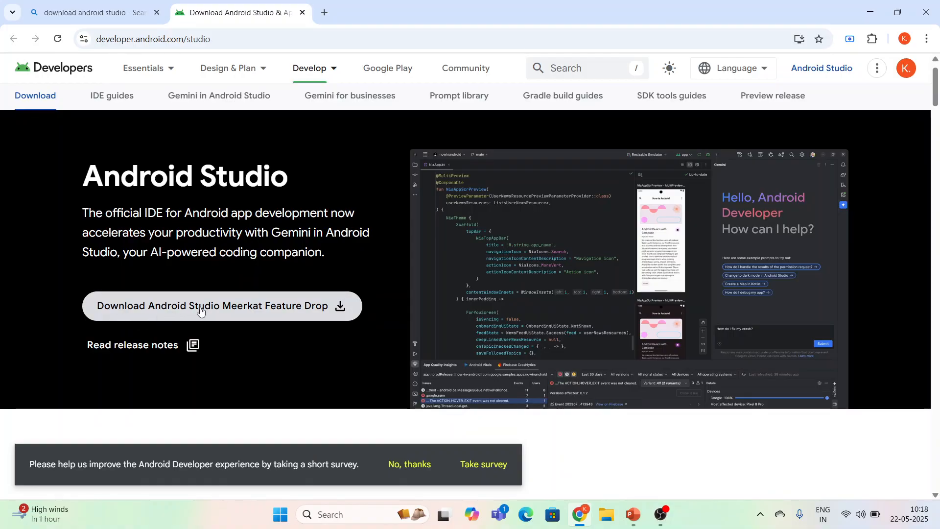
{"action": "left_click", "coordinate": [315, 307]}
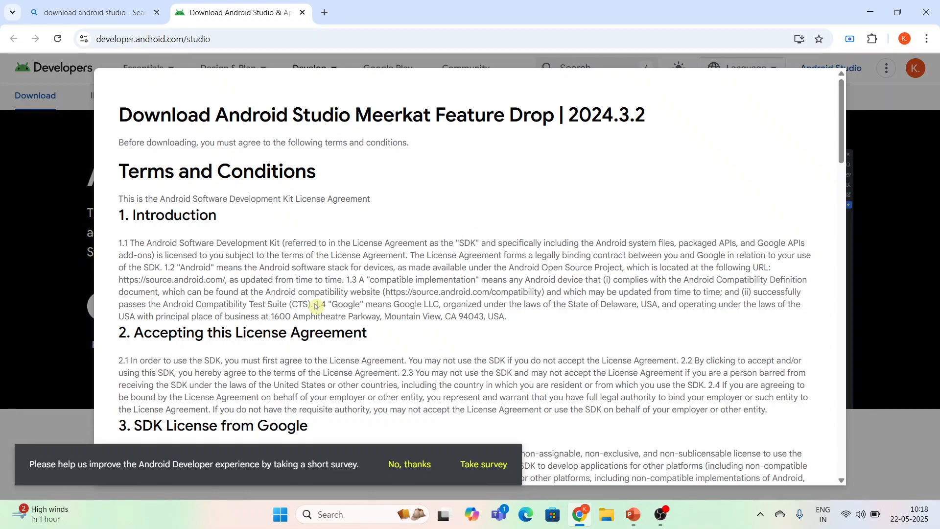
{"action": "left_click", "coordinate": [404, 465]}
{"action": "scroll", "coordinate": [394, 341], "scroll_direction": "down", "scroll_amount": 10}
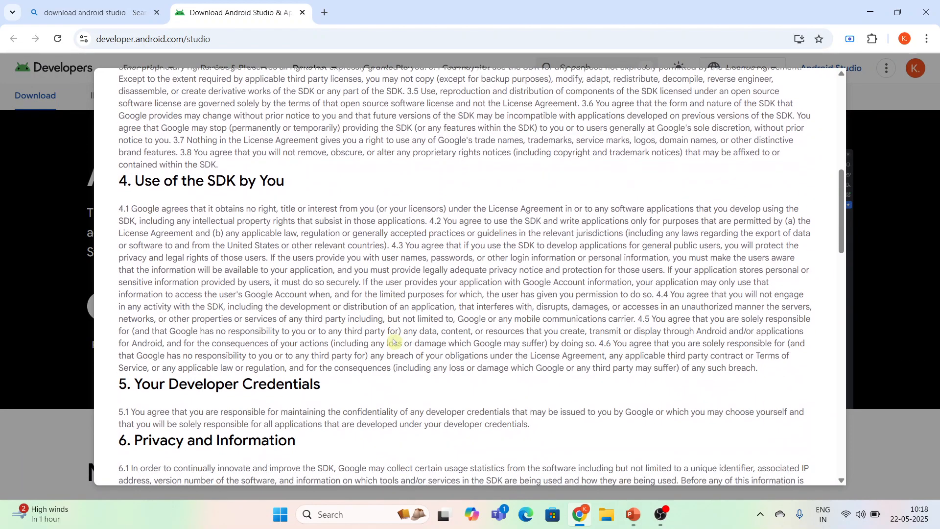
{"action": "scroll", "coordinate": [394, 342], "scroll_direction": "down", "scroll_amount": 8}
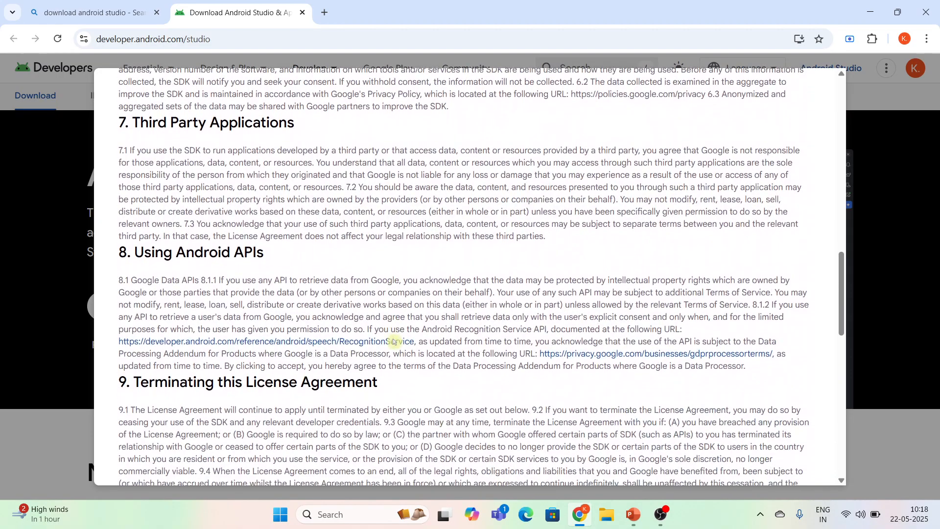
{"action": "scroll", "coordinate": [394, 341], "scroll_direction": "down", "scroll_amount": 10}
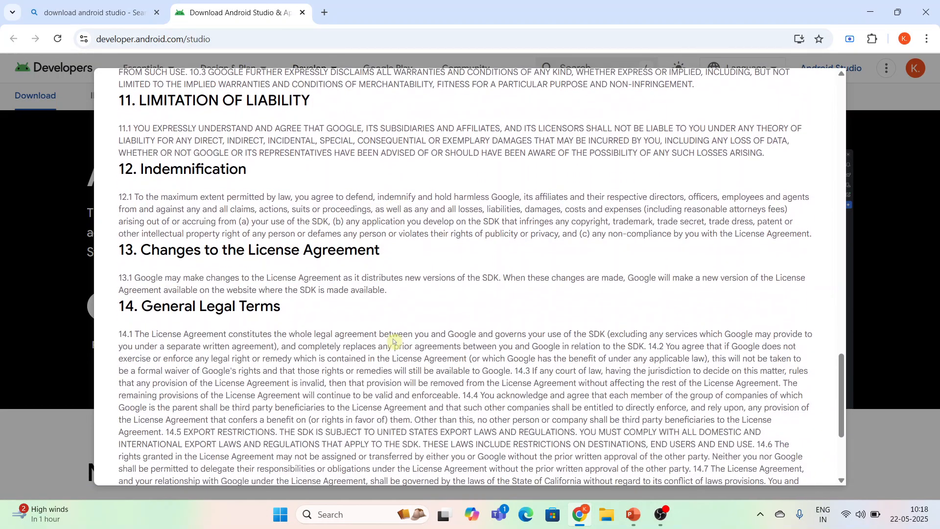
{"action": "scroll", "coordinate": [394, 342], "scroll_direction": "down", "scroll_amount": 1}
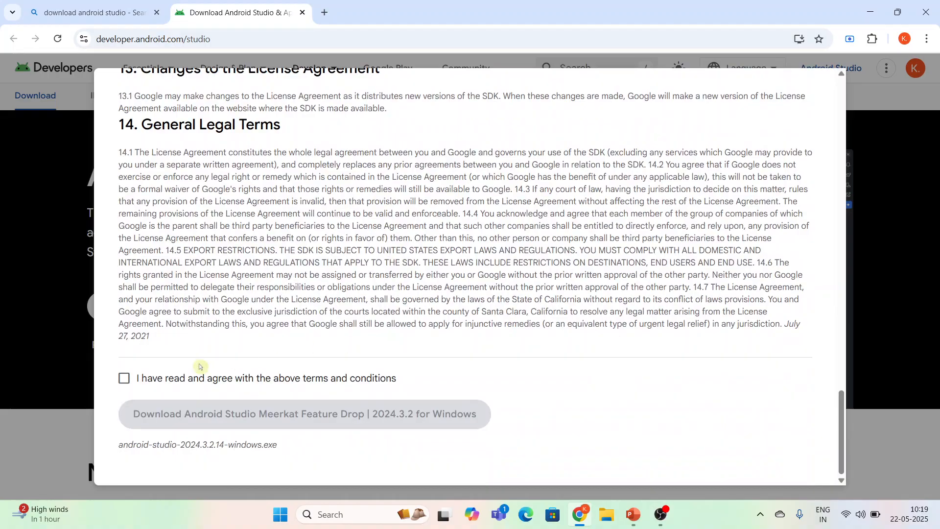
{"action": "left_click", "coordinate": [124, 380]}
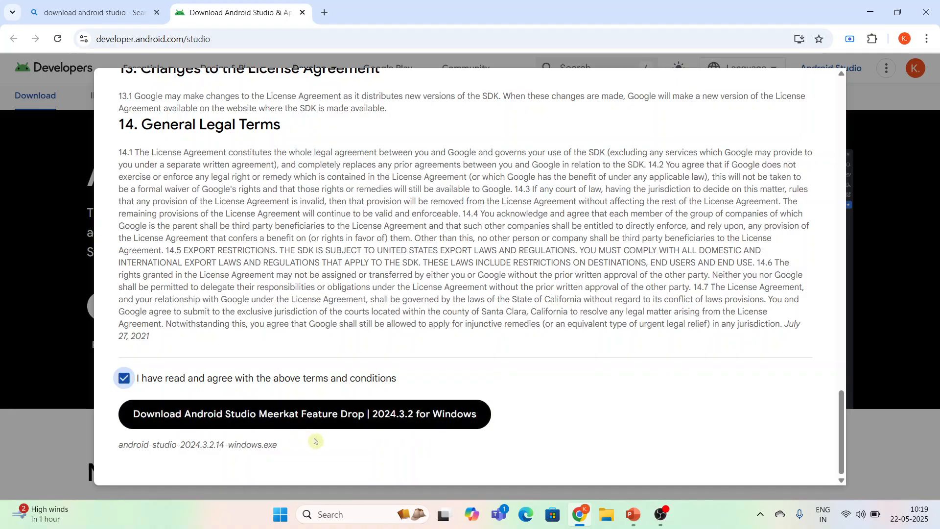
{"action": "left_click", "coordinate": [317, 416]}
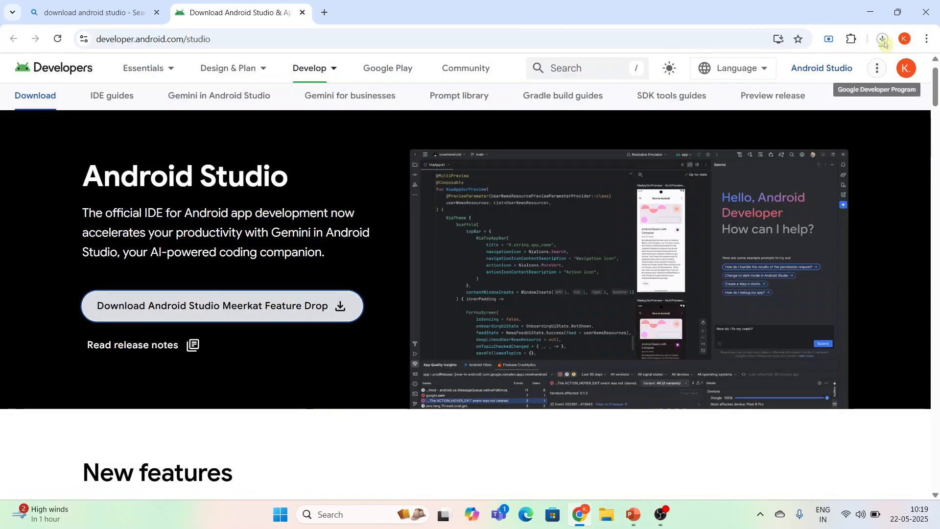
Dismiss the badge offer and check the download progress of android-studio-2024.3.2.14-windows.exe.
{"action": "left_click", "coordinate": [884, 39]}
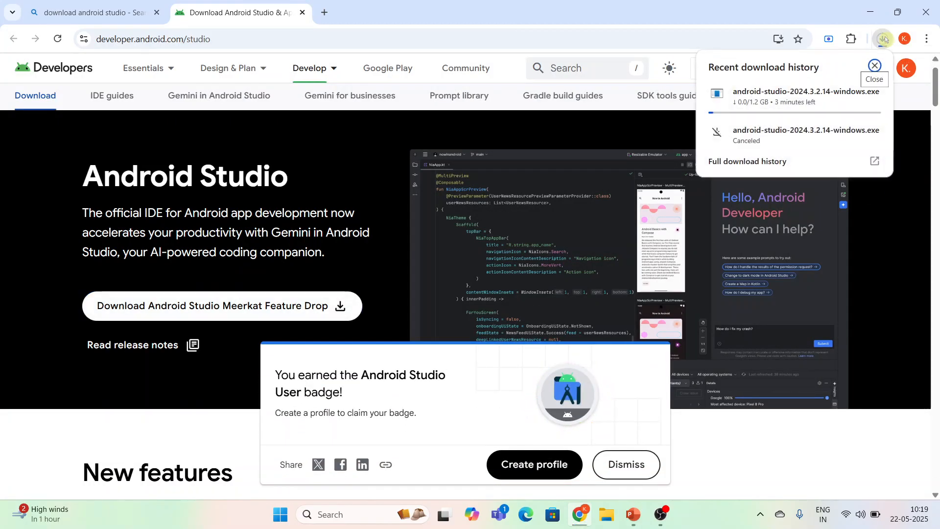
{"action": "left_click", "coordinate": [619, 462]}
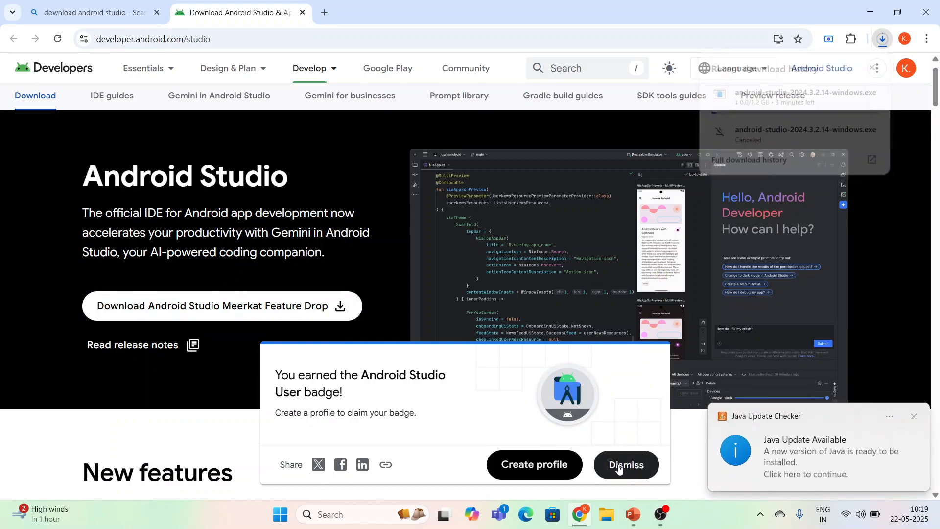
{"action": "left_click", "coordinate": [883, 39]}
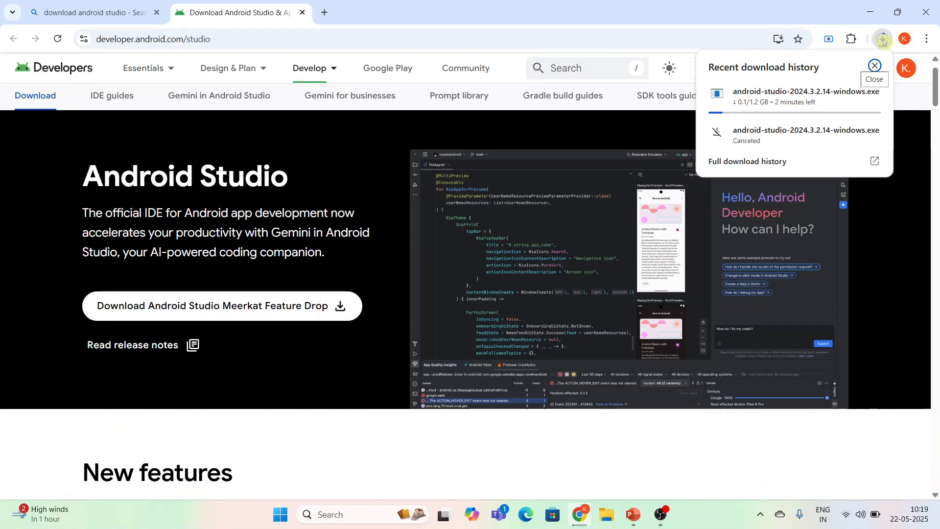
{"action": "mouse_move", "coordinate": [749, 100]}
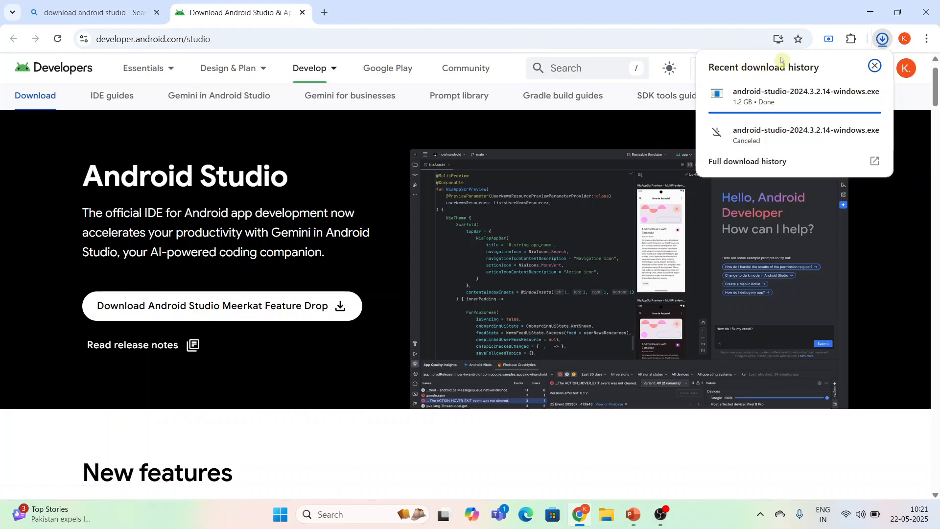
Show the downloaded android-studio-2024.3.2.14-windows file in its folder and launch the installer.
{"action": "left_click", "coordinate": [882, 38]}
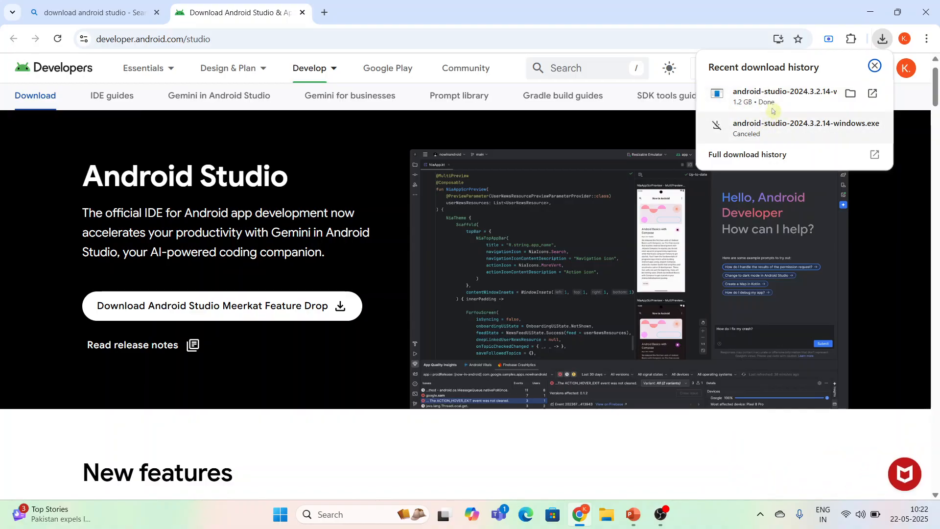
{"action": "left_click", "coordinate": [850, 94]}
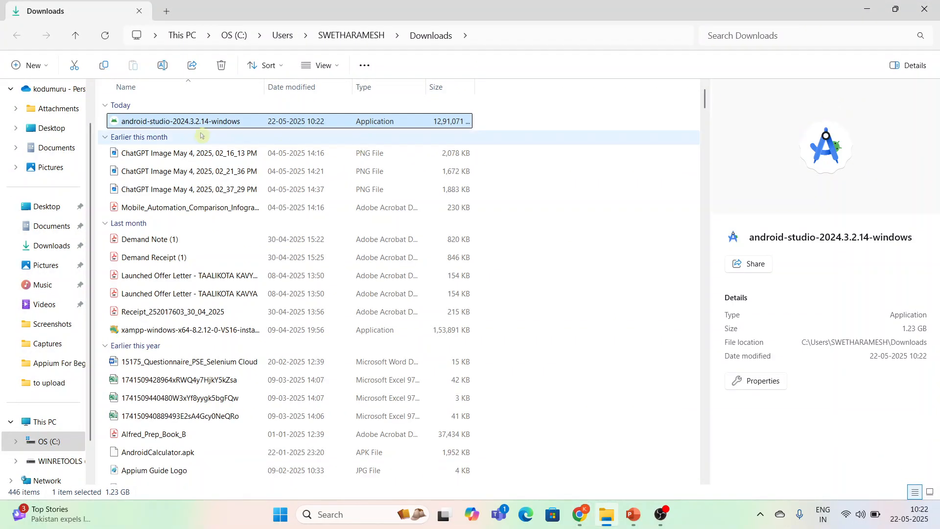
{"action": "double_click", "coordinate": [188, 121]}
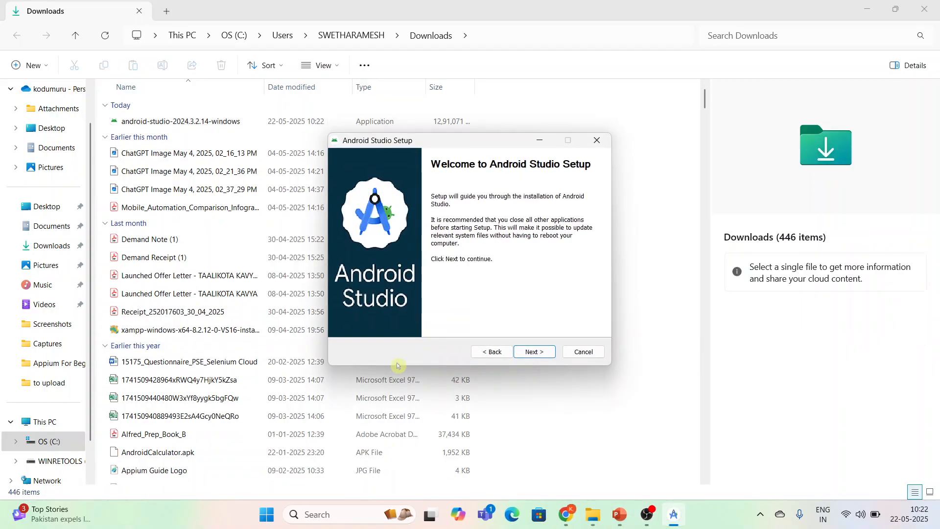
Install Android Studio with Android Virtual Device in C:\Program Files\Android\Android Studio, using the Android Studio Start Menu folder.
{"action": "left_click", "coordinate": [542, 351]}
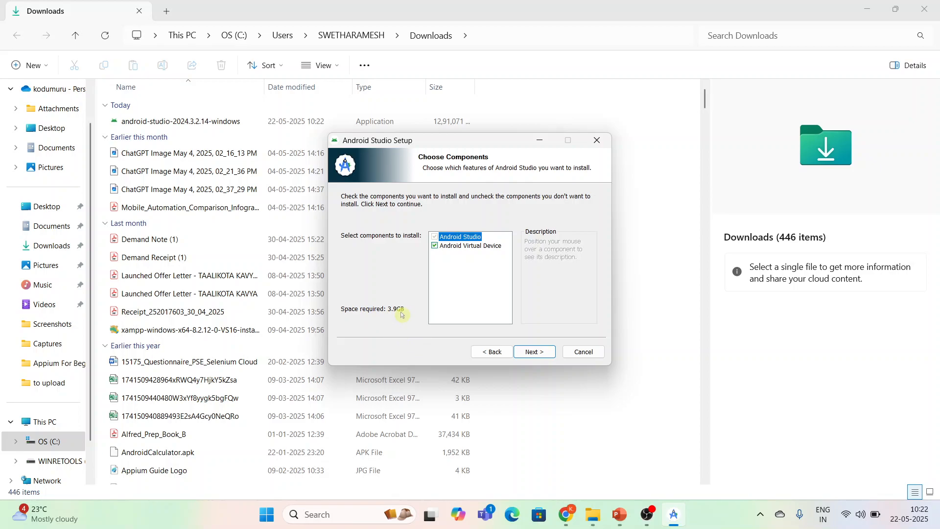
{"action": "left_click", "coordinate": [536, 353]}
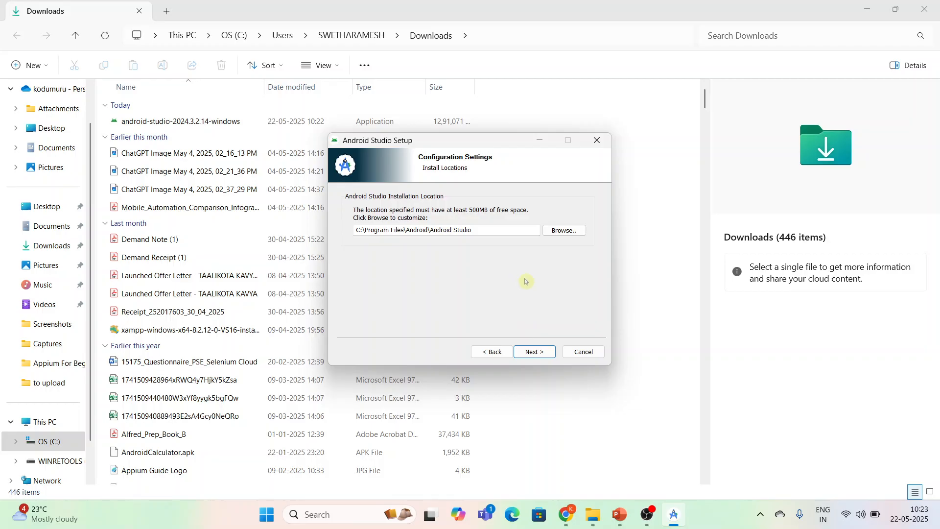
{"action": "left_click", "coordinate": [537, 351]}
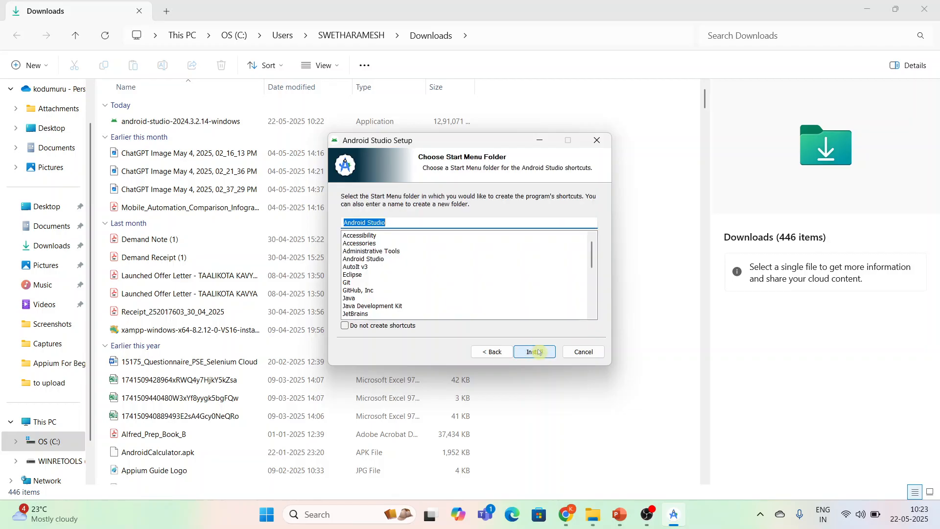
{"action": "scroll", "coordinate": [501, 283], "scroll_direction": "down", "scroll_amount": 10}
{"action": "scroll", "coordinate": [501, 283], "scroll_direction": "up", "scroll_amount": 10}
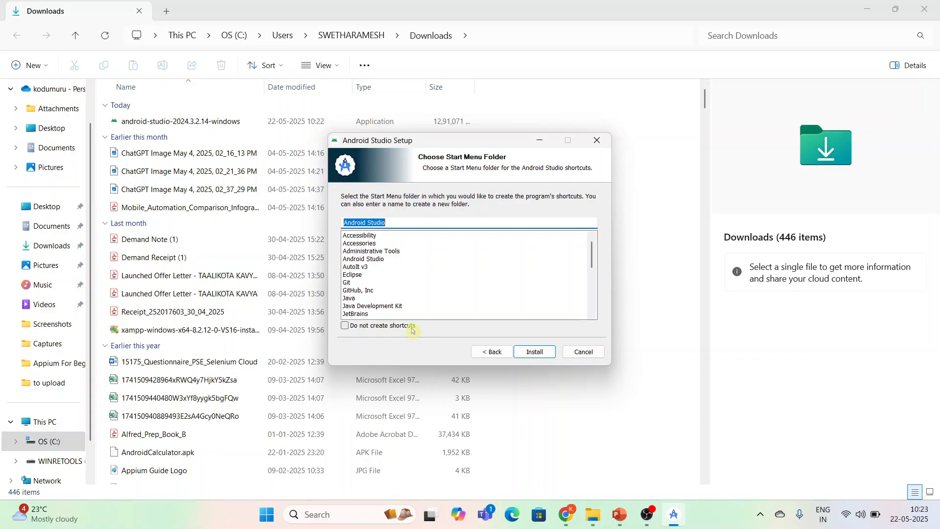
{"action": "left_click", "coordinate": [540, 352]}
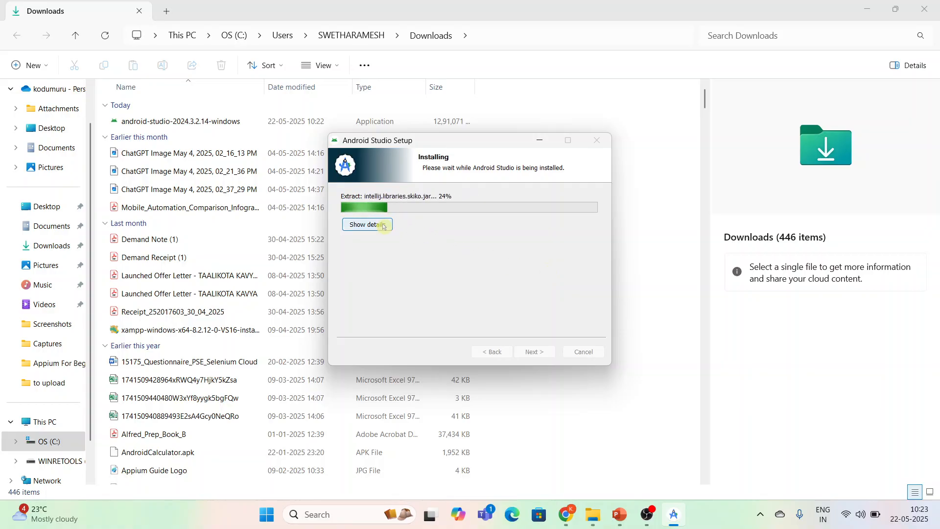
Finish the installer with Start Android Studio enabled and decline sending usage statistics to Google.
{"action": "left_click", "coordinate": [383, 226]}
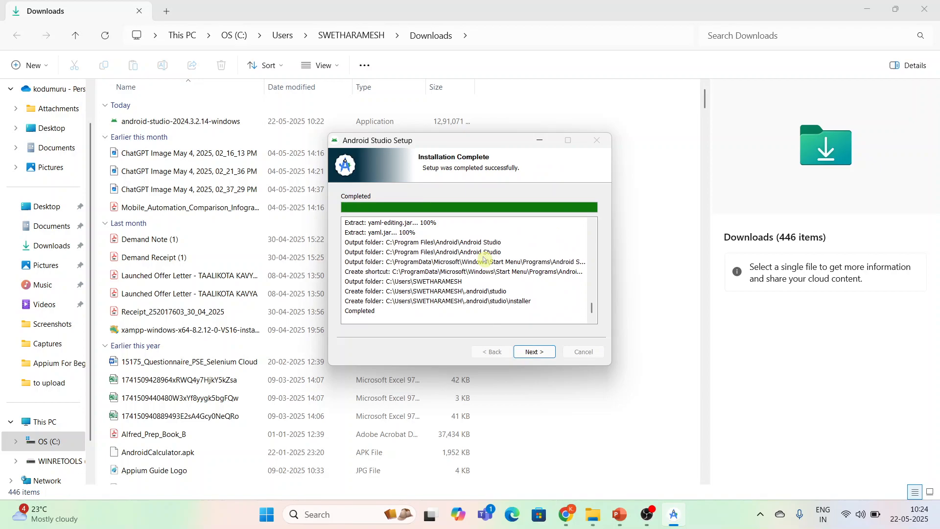
{"action": "left_click", "coordinate": [533, 352]}
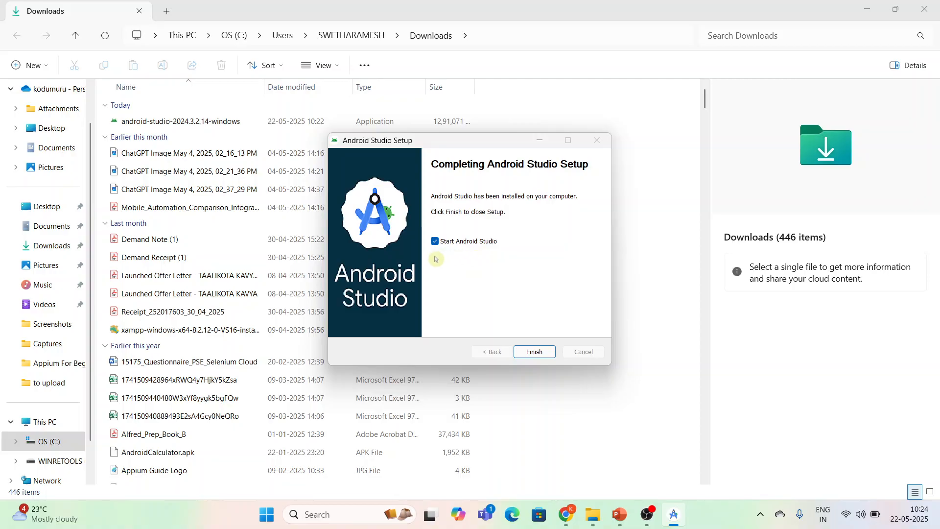
{"action": "left_click", "coordinate": [536, 352]}
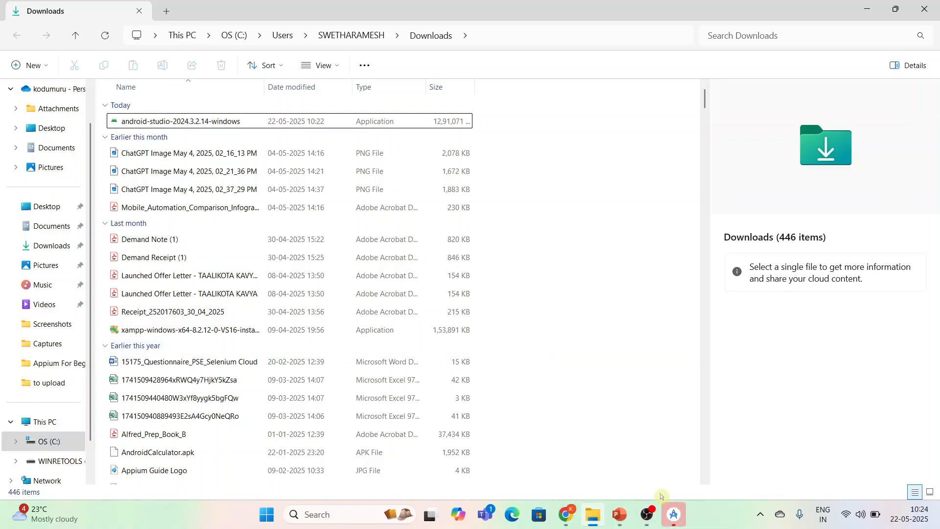
{"action": "left_click", "coordinate": [674, 515]}
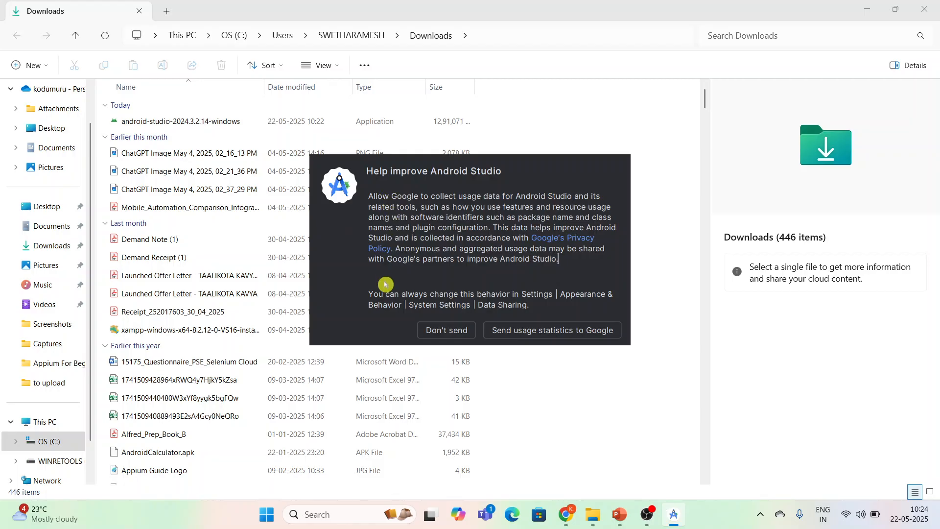
{"action": "left_click", "coordinate": [438, 332]}
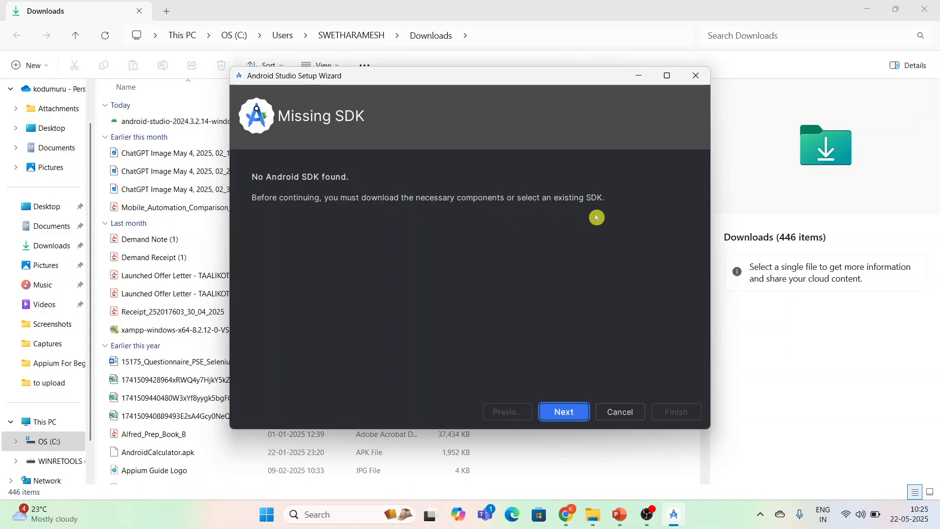
Keep the default Android SDK components and SDK location, and review the setup settings before proceeding to the license agreement.
{"action": "left_click", "coordinate": [559, 414]}
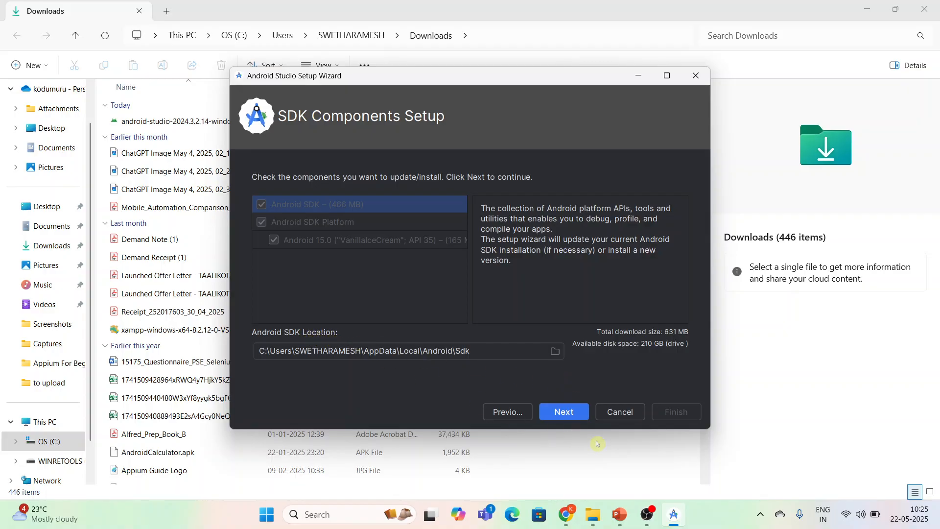
{"action": "left_click", "coordinate": [564, 411]}
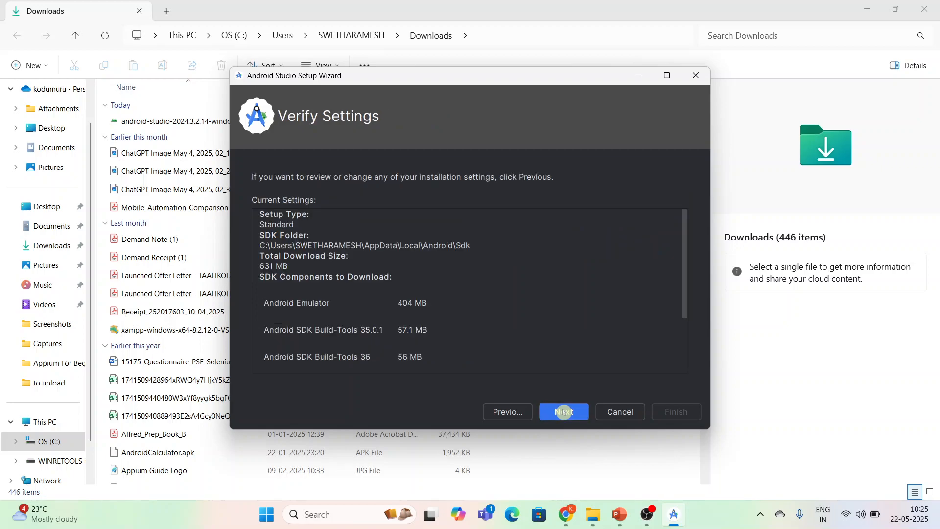
{"action": "scroll", "coordinate": [472, 271], "scroll_direction": "down", "scroll_amount": 3}
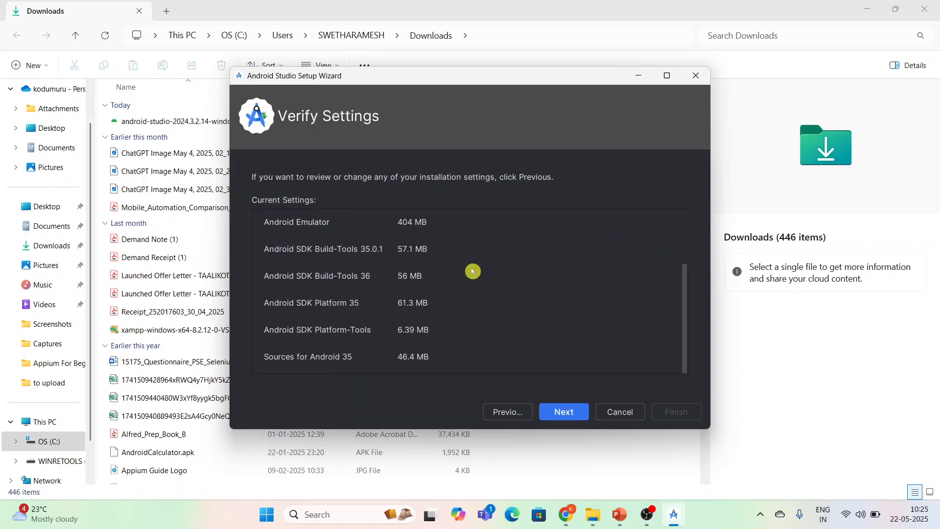
{"action": "scroll", "coordinate": [473, 271], "scroll_direction": "up", "scroll_amount": 3}
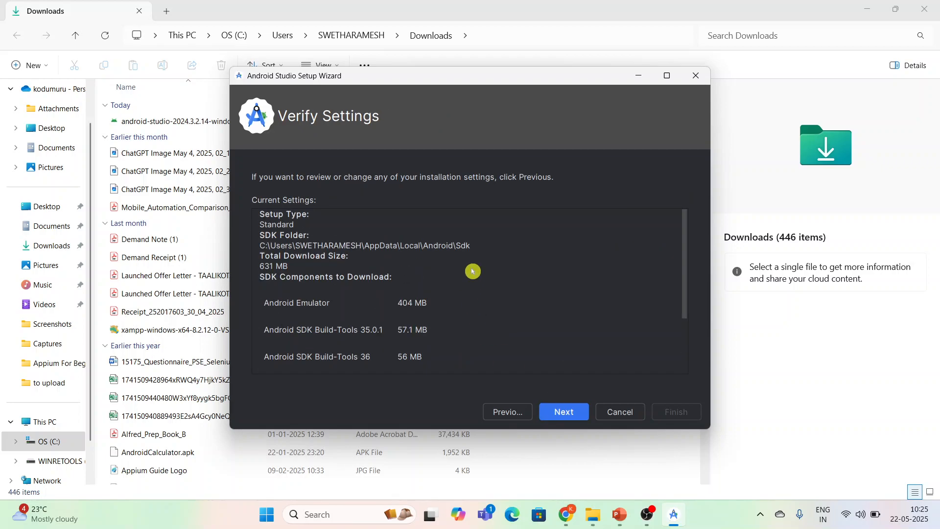
{"action": "left_click", "coordinate": [571, 411]}
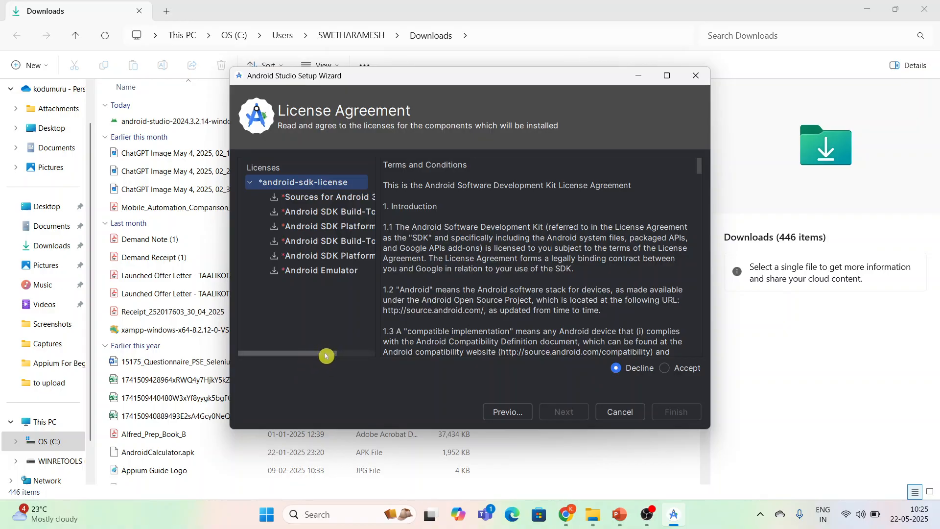
Accept the android-sdk-license and complete the SDK component download with its details shown, finishing the setup wizard.
{"action": "left_click_drag", "start_coordinate": [326, 356], "coordinate": [303, 354]}
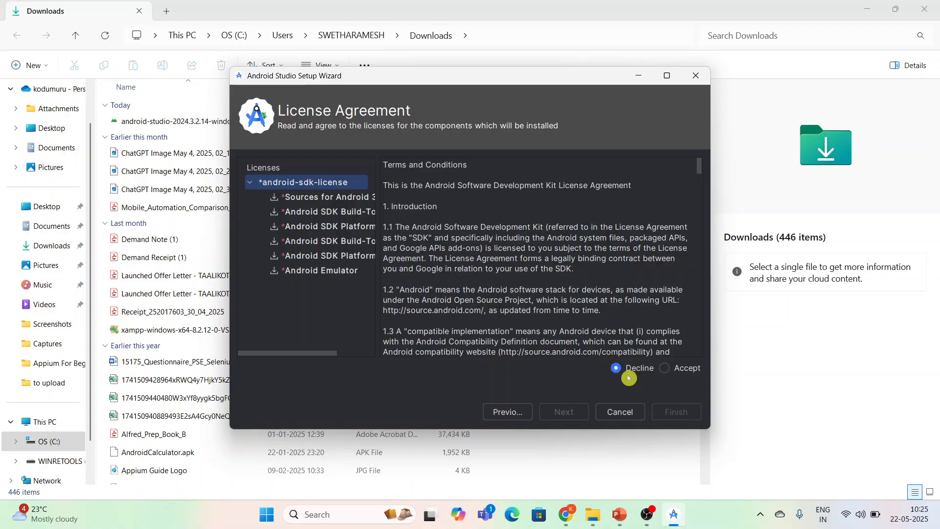
{"action": "left_click", "coordinate": [667, 368]}
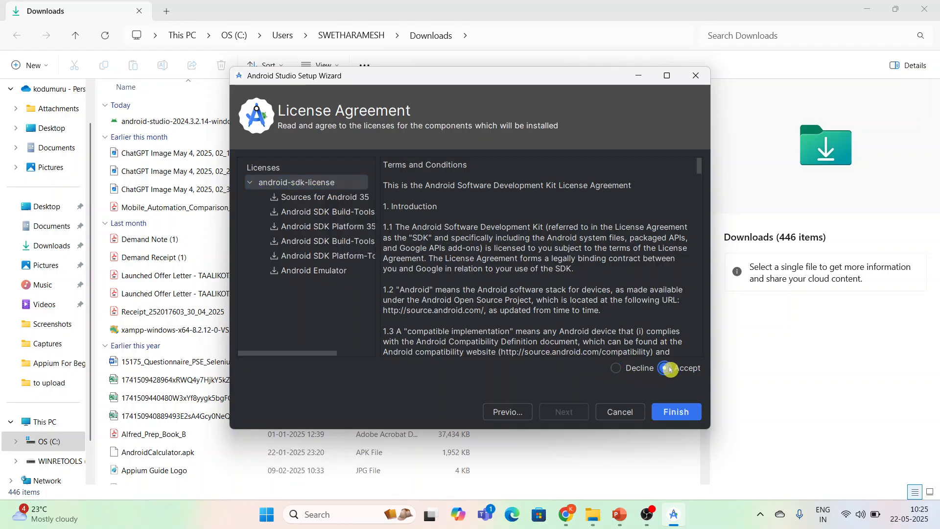
{"action": "left_click", "coordinate": [679, 412]}
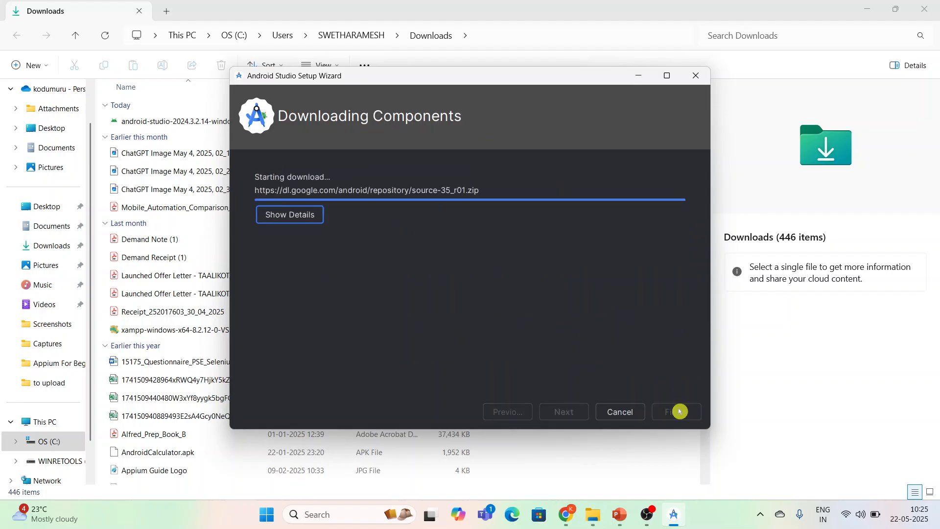
{"action": "left_click", "coordinate": [304, 218]}
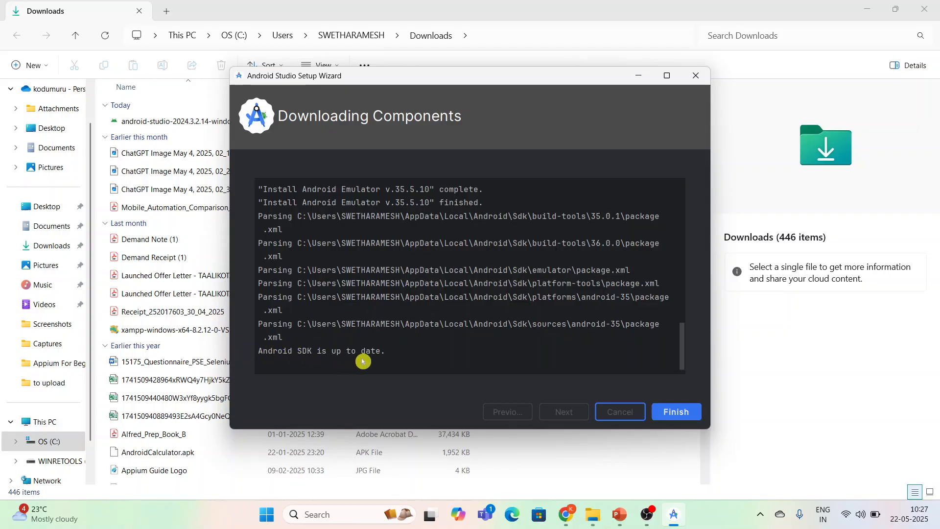
{"action": "left_click", "coordinate": [679, 413]}
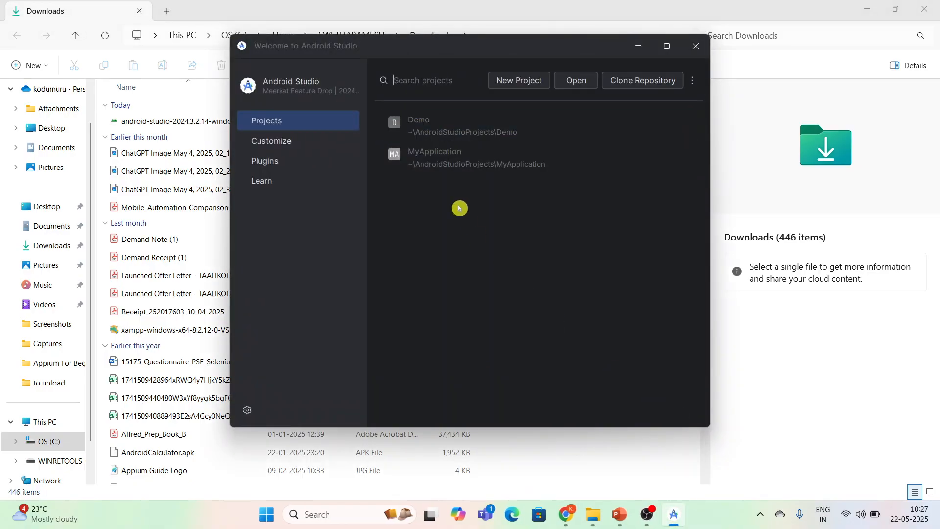
Start a new phone and tablet project from the Empty Activity template.
{"action": "left_click", "coordinate": [517, 82]}
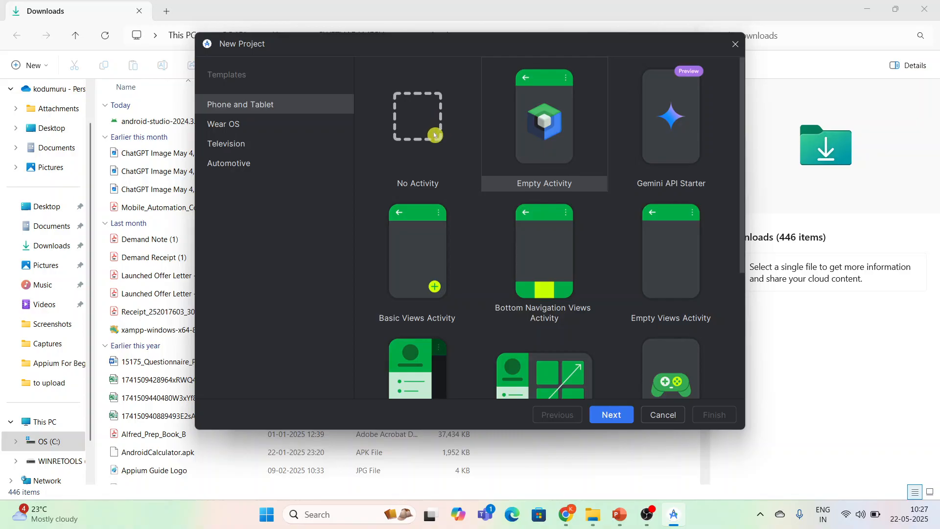
{"action": "left_click", "coordinate": [544, 151]}
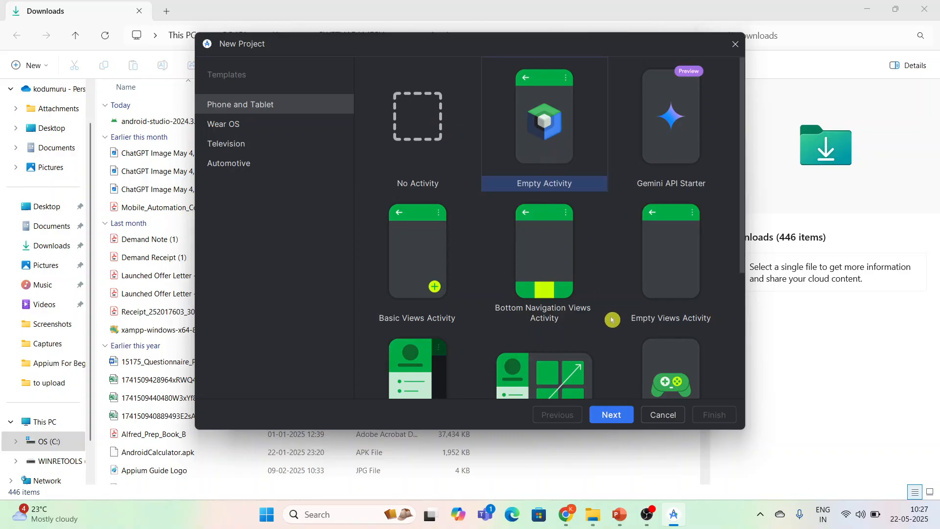
{"action": "left_click", "coordinate": [612, 417]}
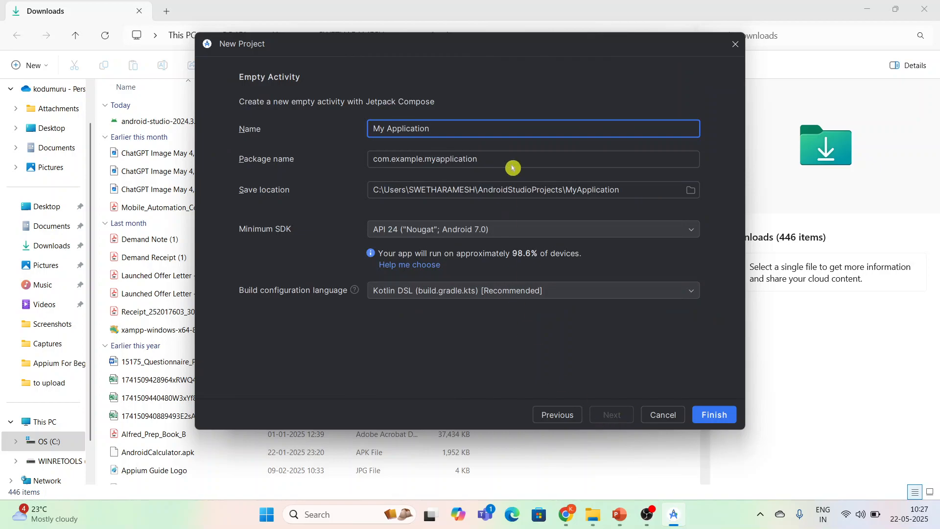
Name the project AppiumGuide, keep API 24 ("Nougat"; Android 7.0) as the minimum SDK, and create it.
{"action": "left_click_drag", "start_coordinate": [458, 132], "coordinate": [368, 133]}
{"action": "key", "text": "BackSpace"}
{"action": "type", "text": "AppiumGuide"}
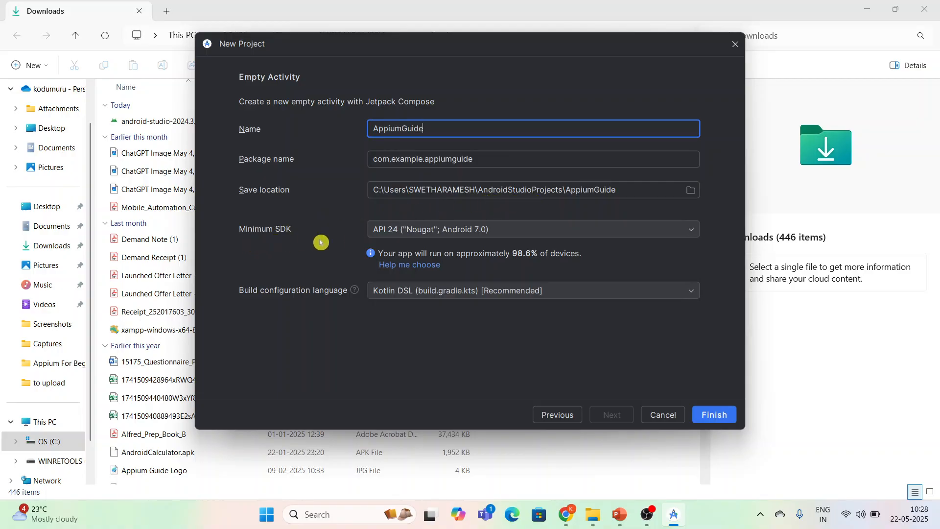
{"action": "left_click", "coordinate": [532, 237]}
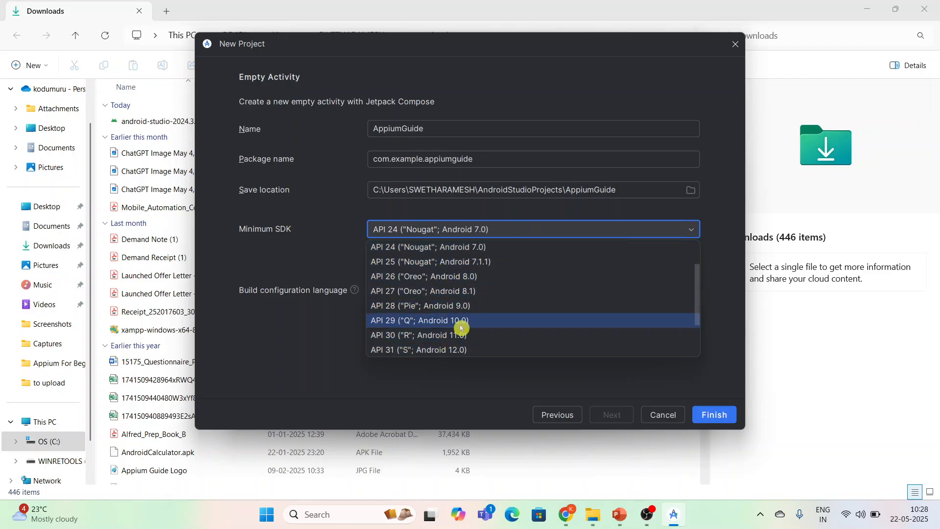
{"action": "scroll", "coordinate": [461, 324], "scroll_direction": "down", "scroll_amount": 2}
{"action": "scroll", "coordinate": [460, 324], "scroll_direction": "up", "scroll_amount": 3}
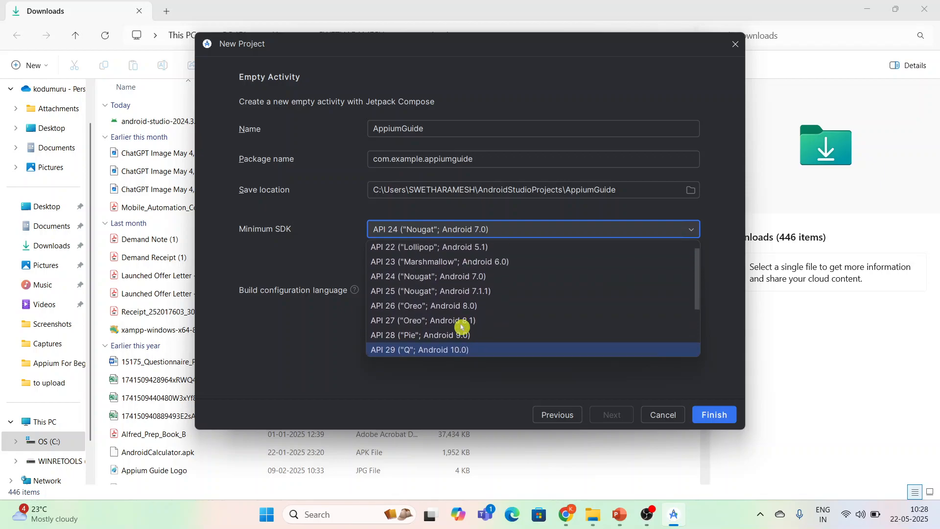
{"action": "left_click", "coordinate": [323, 250]}
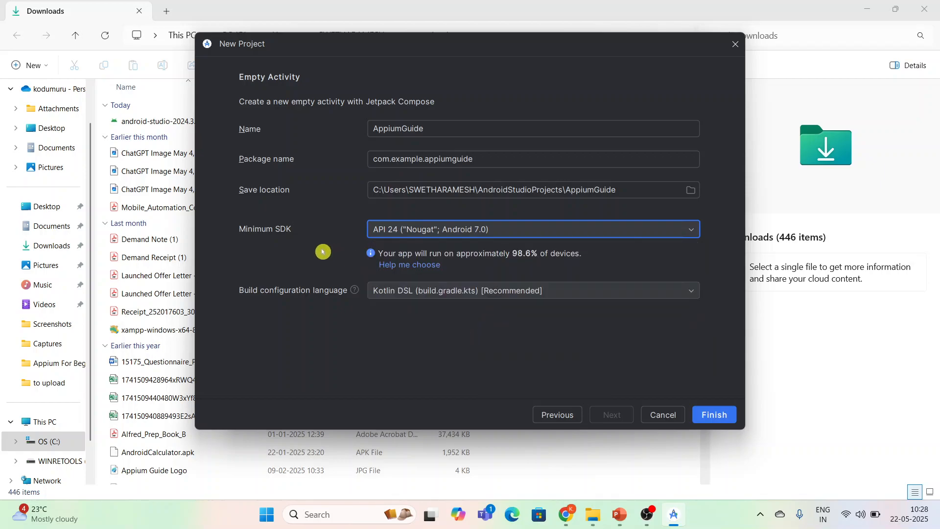
{"action": "left_click", "coordinate": [714, 415]}
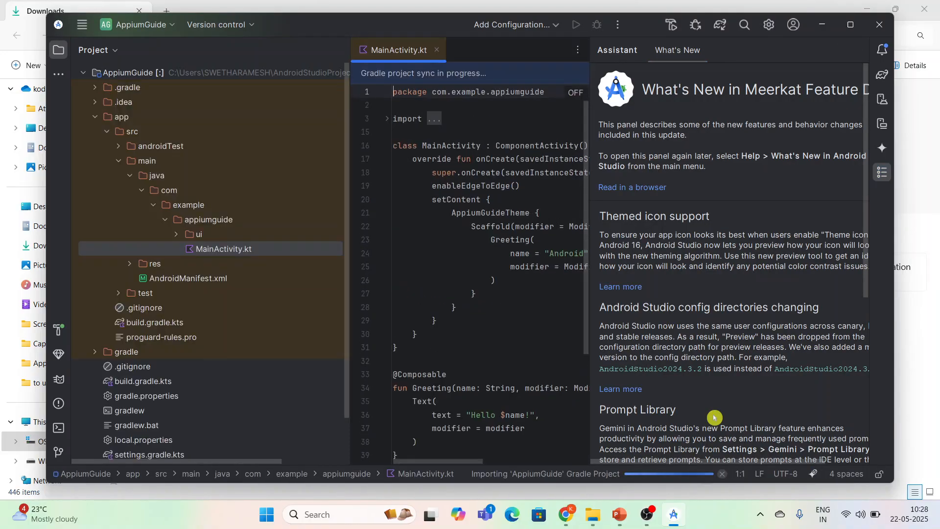
View the Running Devices options and the QR code for pairing a device over Wi-Fi, and close the pairing dialog.
{"action": "left_click", "coordinate": [883, 123]}
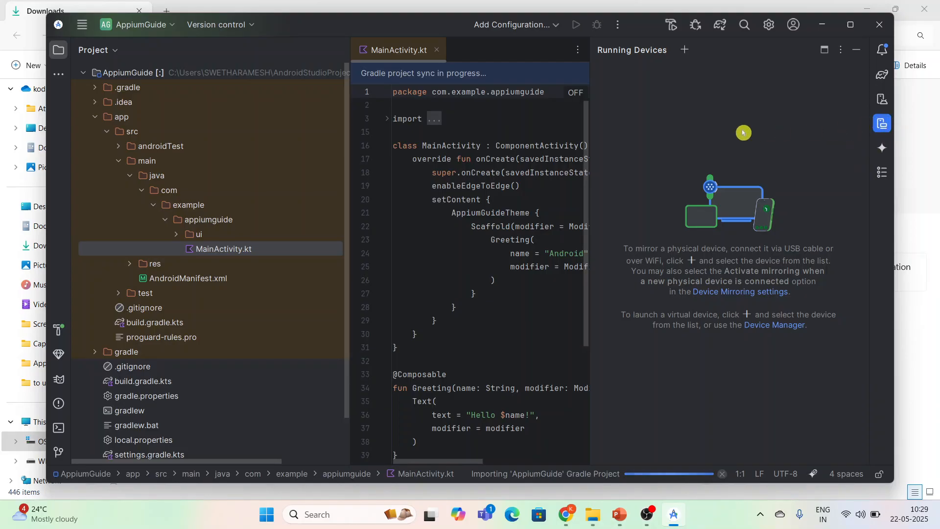
{"action": "left_click", "coordinate": [686, 53]}
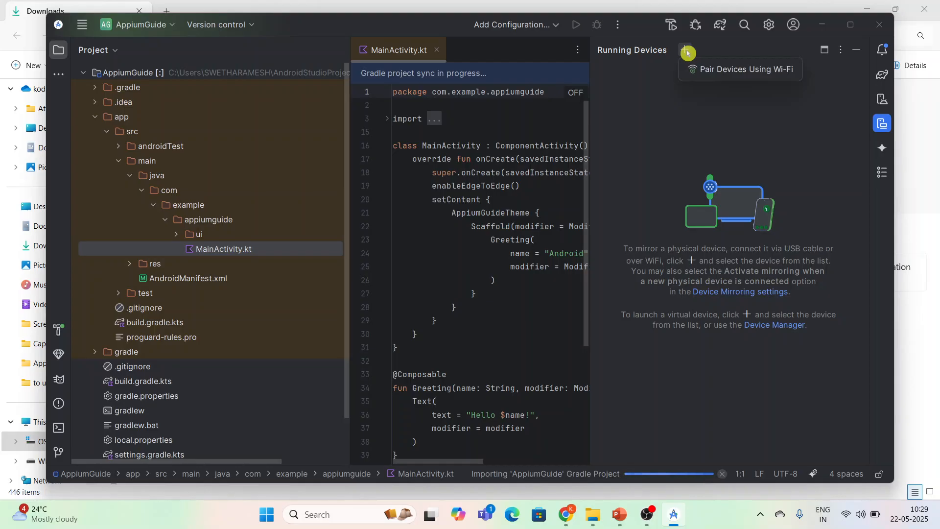
{"action": "left_click", "coordinate": [708, 69]}
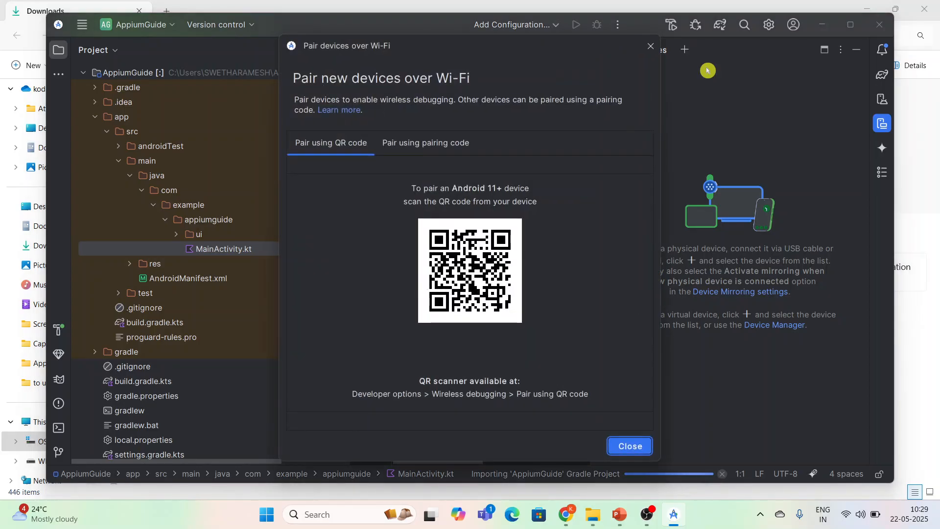
{"action": "left_click", "coordinate": [629, 446]}
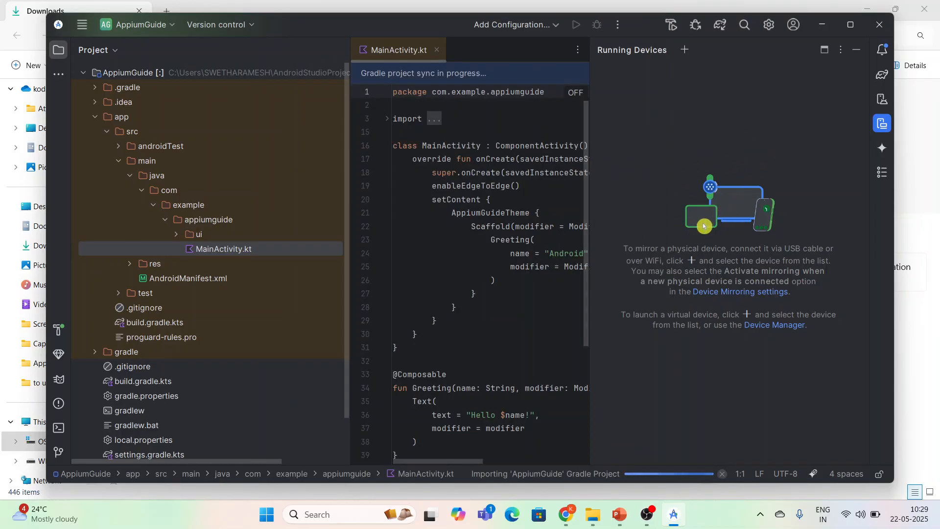
Maximize the AppiumGuide project window and show the Device Manager.
{"action": "key", "text": "alt+r"}
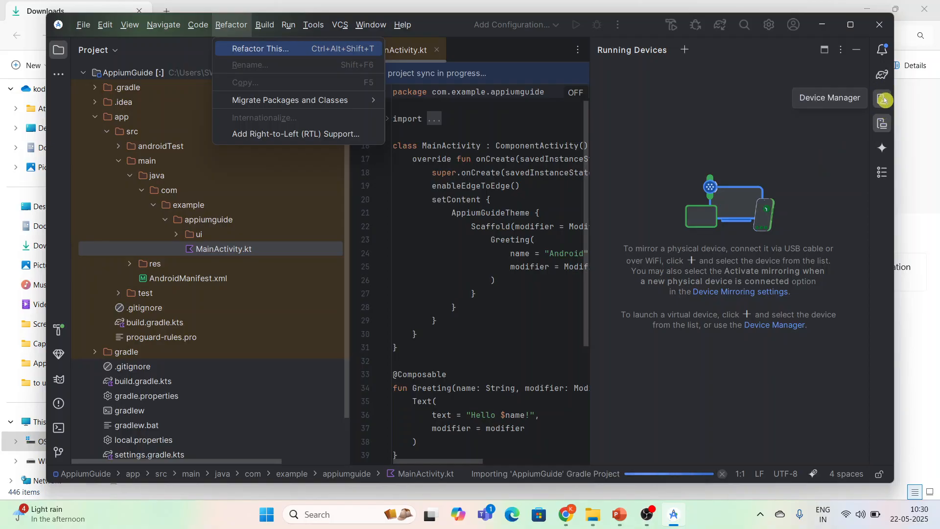
{"action": "left_click", "coordinate": [854, 32]}
{"action": "left_click", "coordinate": [854, 32]}
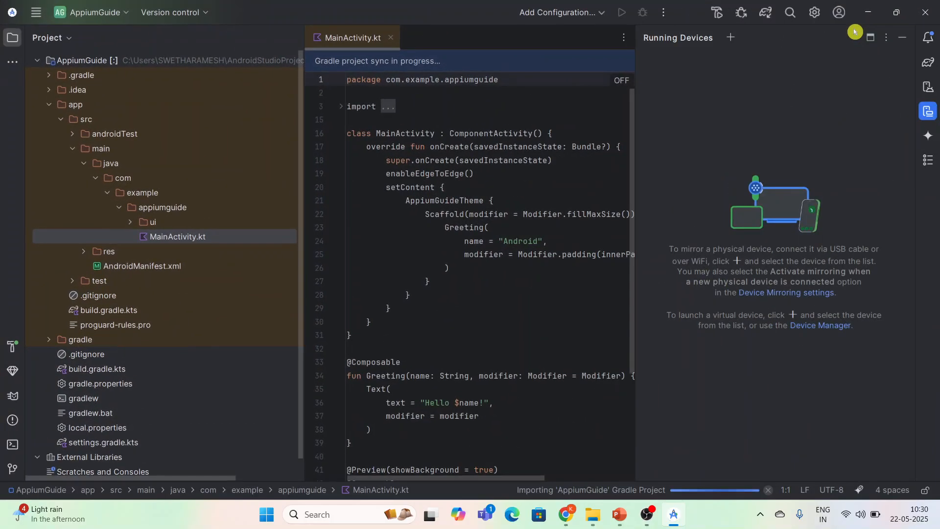
{"action": "left_click", "coordinate": [929, 87]}
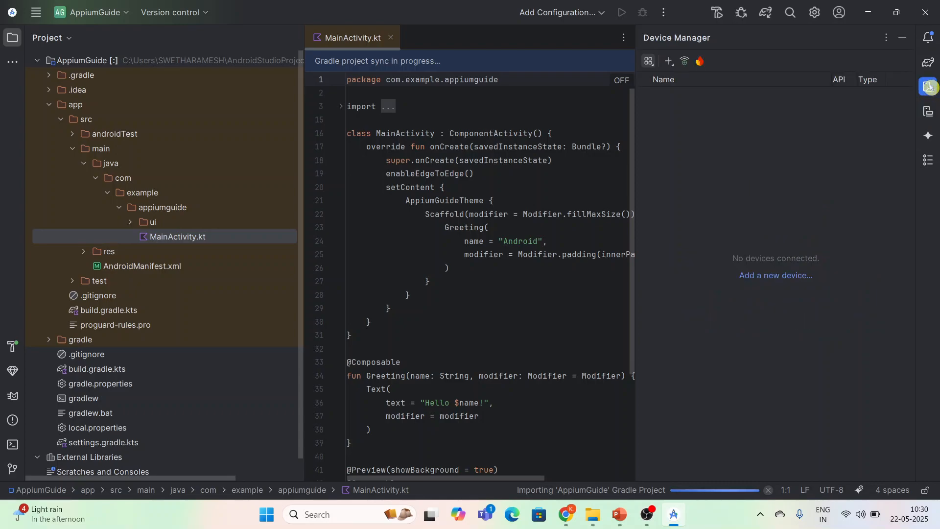
Begin creating a virtual device using the Pixel 9 phone profile and proceed to its configuration.
{"action": "left_click", "coordinate": [669, 61]}
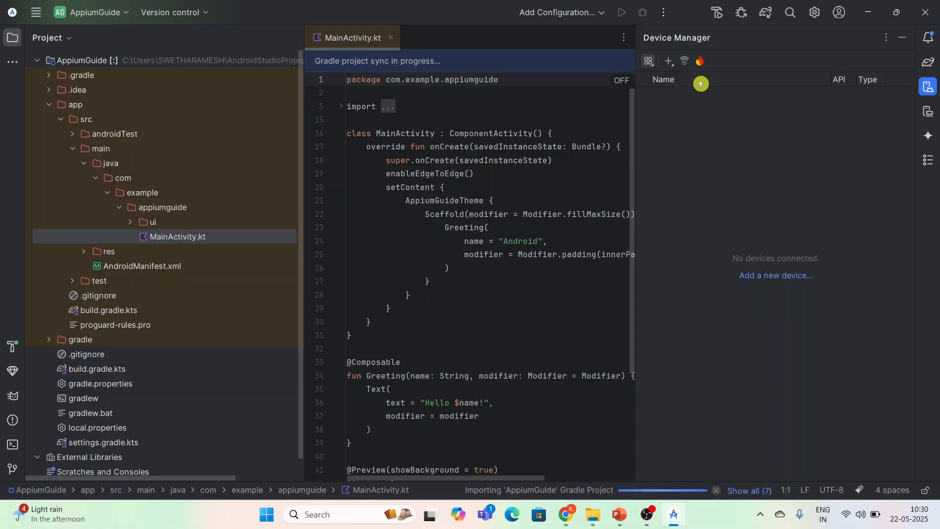
{"action": "left_click", "coordinate": [669, 63]}
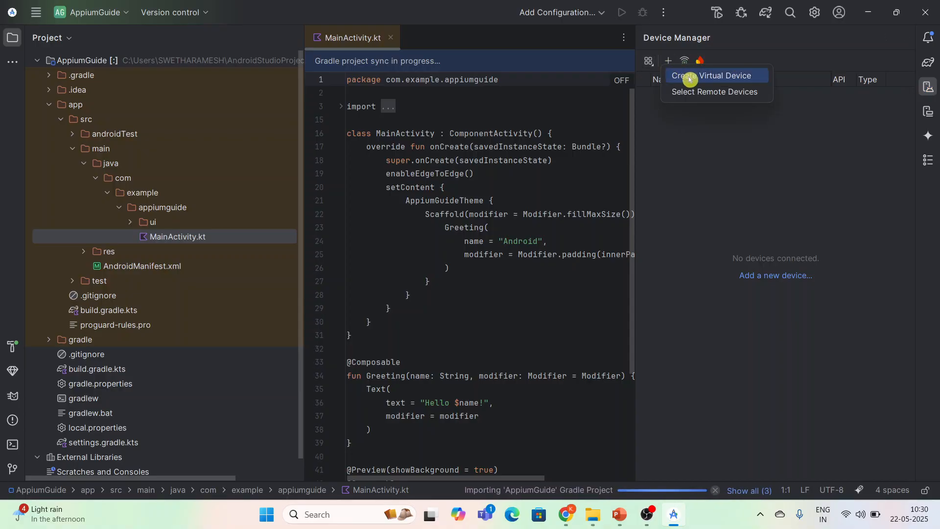
{"action": "left_click", "coordinate": [689, 77]}
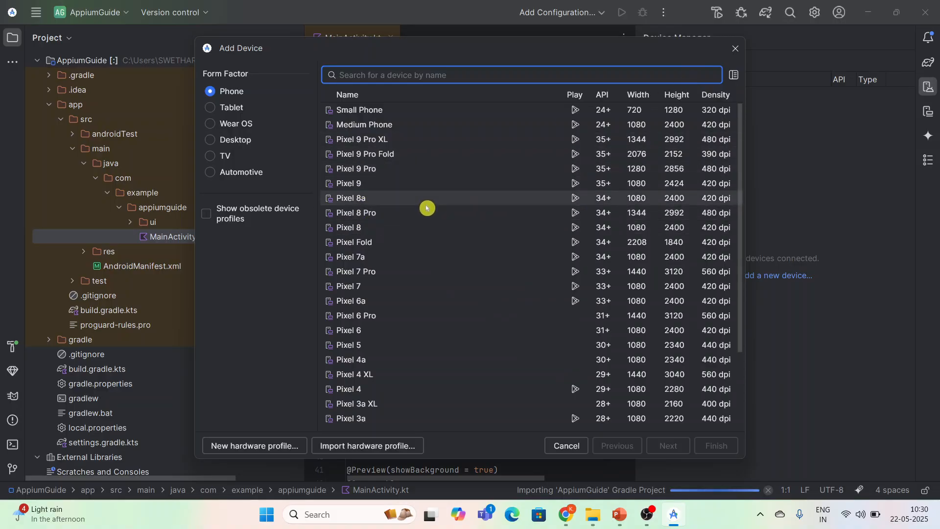
{"action": "left_click", "coordinate": [357, 187]}
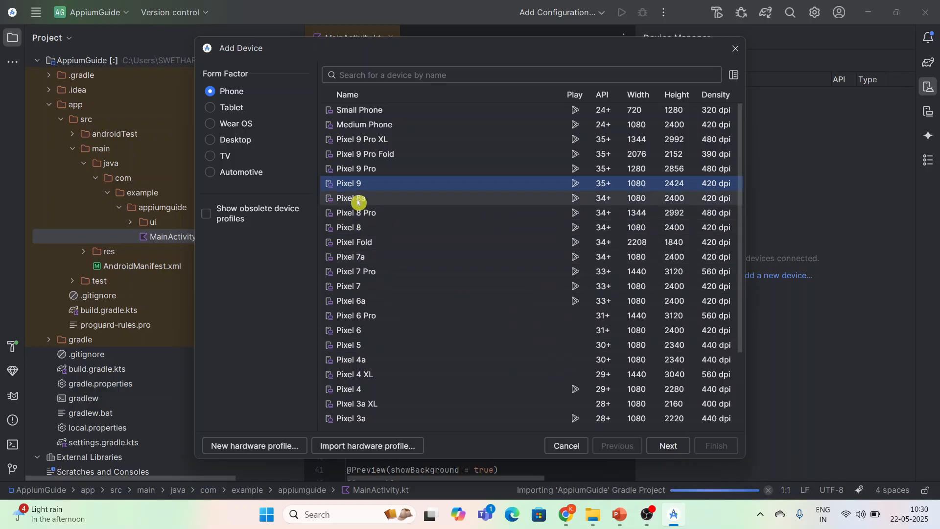
{"action": "left_click", "coordinate": [669, 446]}
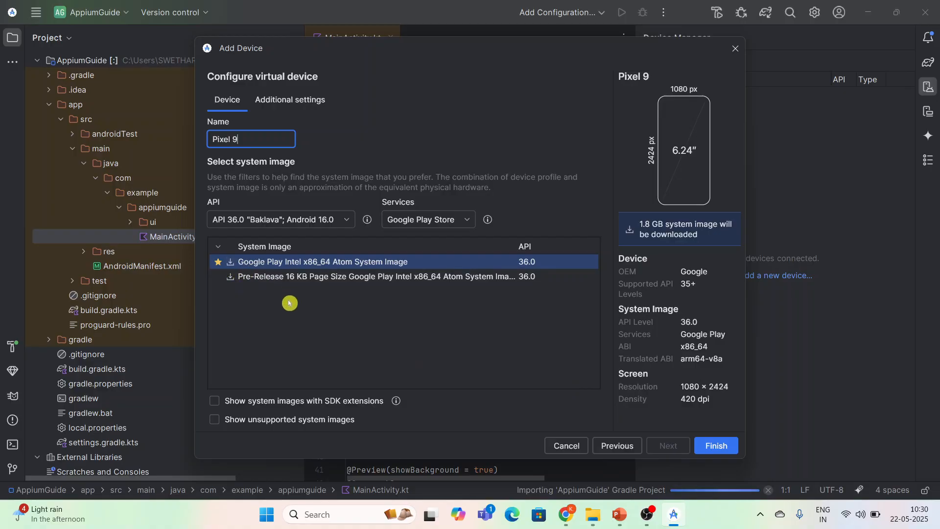
Download the API 36.0 Google Play Intel x86_64 Atom System Image and its Pre-Release 16 KB Page Size variant, leaving the variant selected.
{"action": "left_click", "coordinate": [231, 263]}
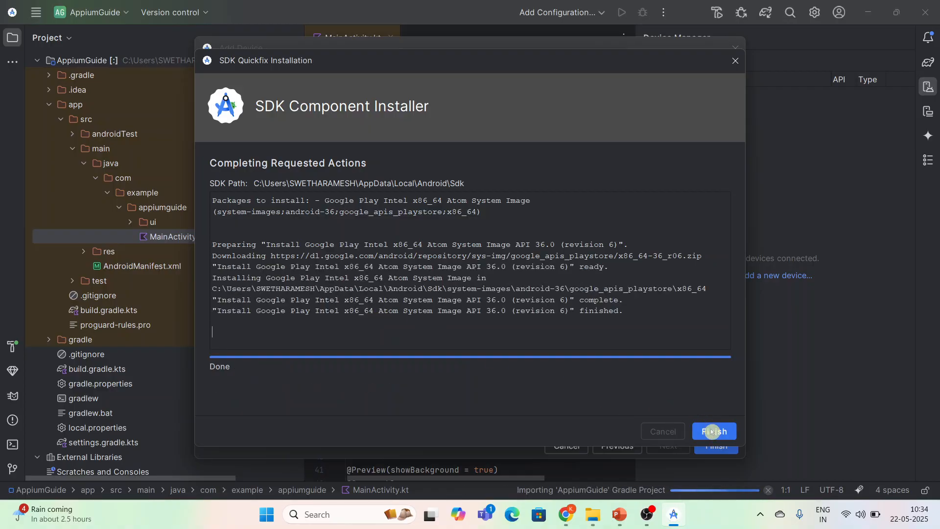
{"action": "left_click", "coordinate": [713, 431]}
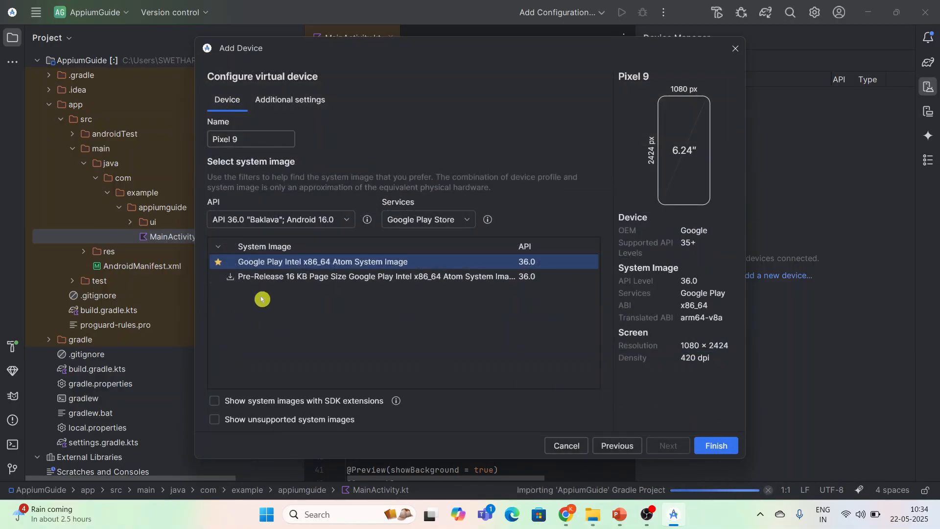
{"action": "left_click", "coordinate": [231, 278]}
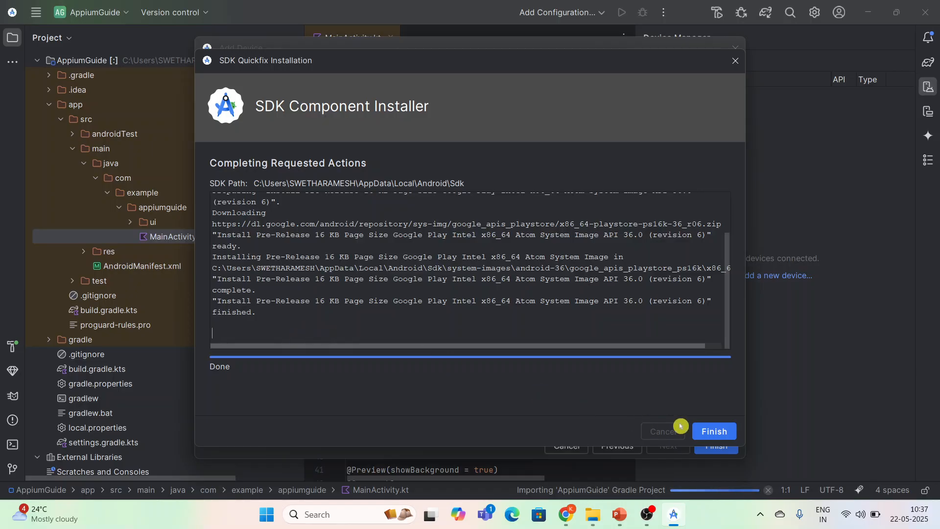
{"action": "left_click", "coordinate": [715, 432]}
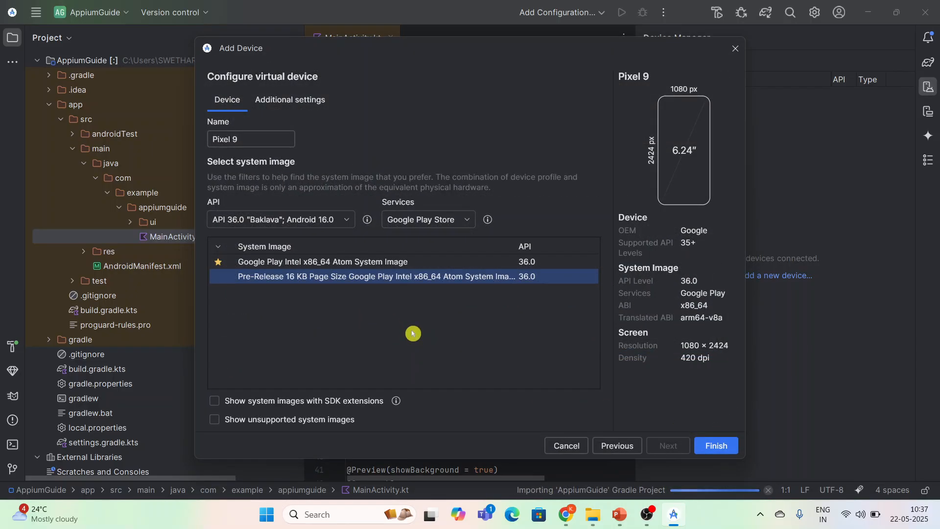
Rename the virtual device to Pixel9 without the space and finish creating it.
{"action": "left_click", "coordinate": [256, 143]}
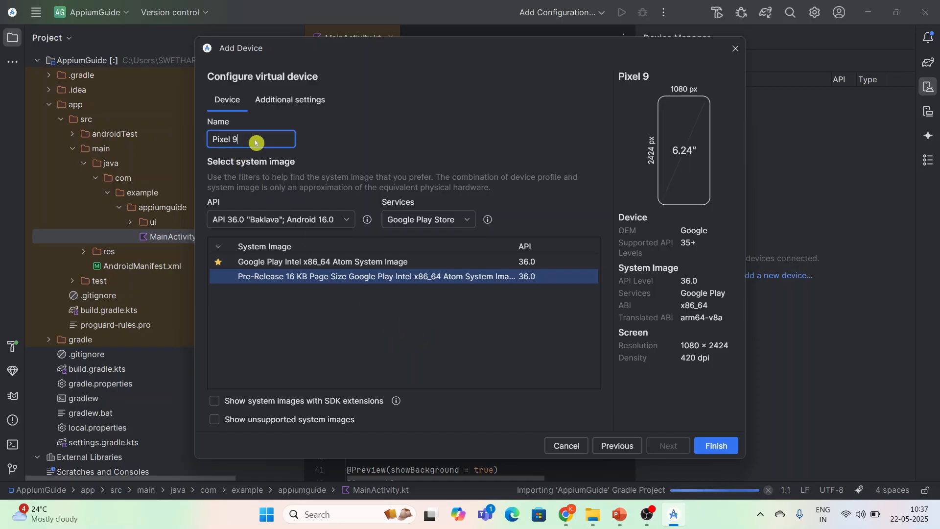
{"action": "key", "text": "BackSpace"}
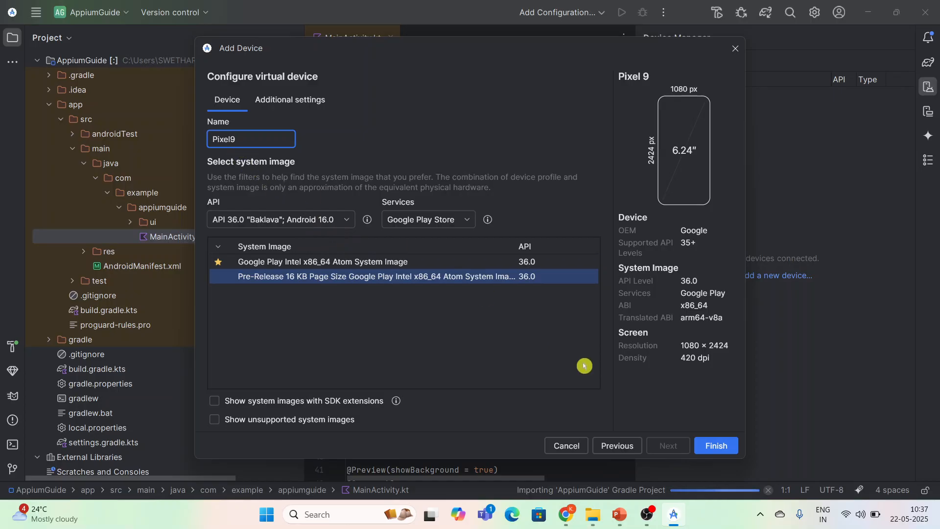
{"action": "left_click", "coordinate": [716, 446]}
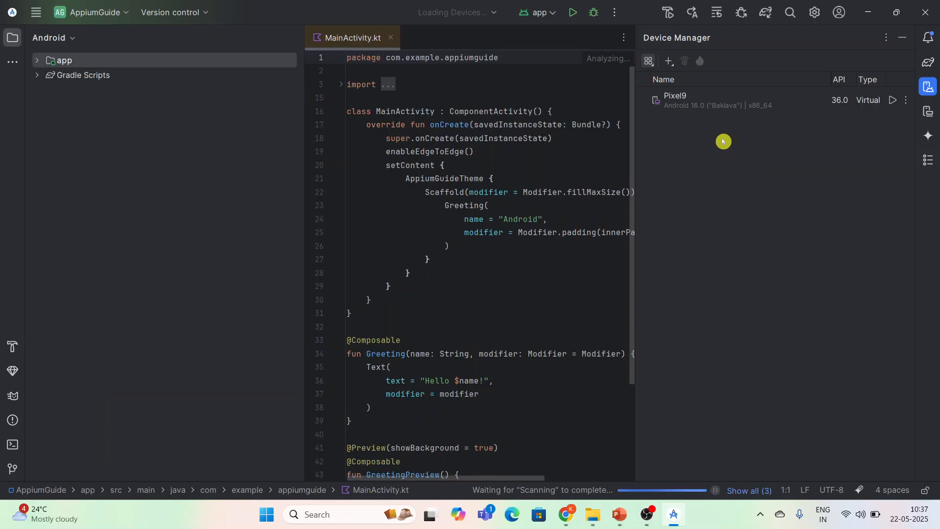
Launch the Pixel9 virtual device from the Device Manager and let the emulator boot.
{"action": "left_click", "coordinate": [893, 101]}
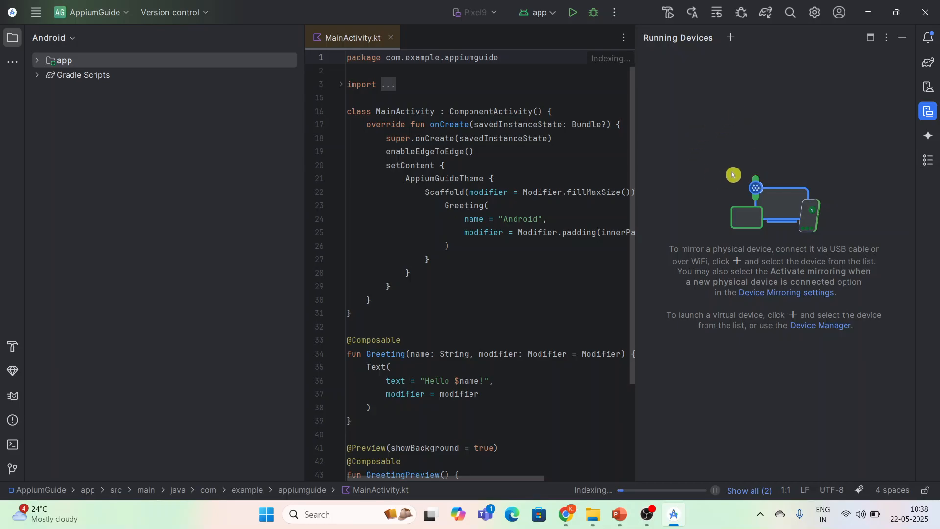
{"action": "key", "text": "alt+r"}
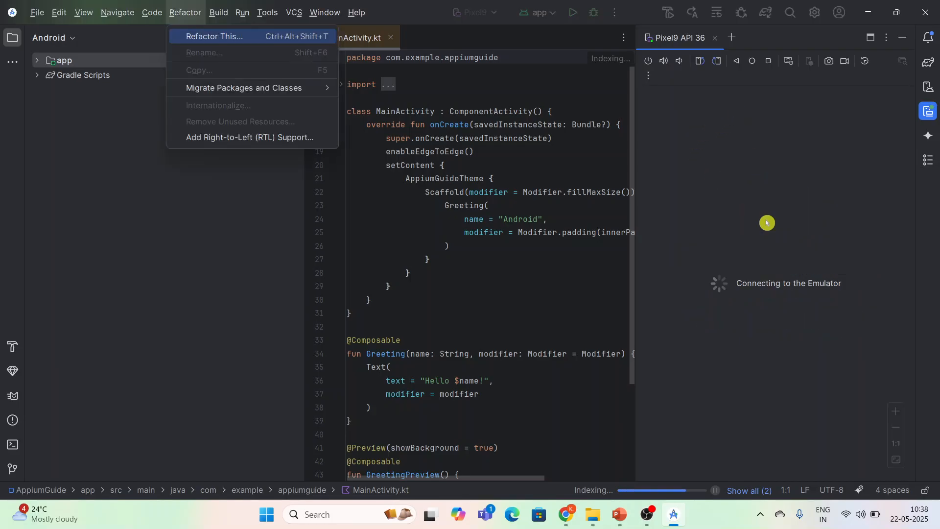
{"action": "key", "text": "Escape"}
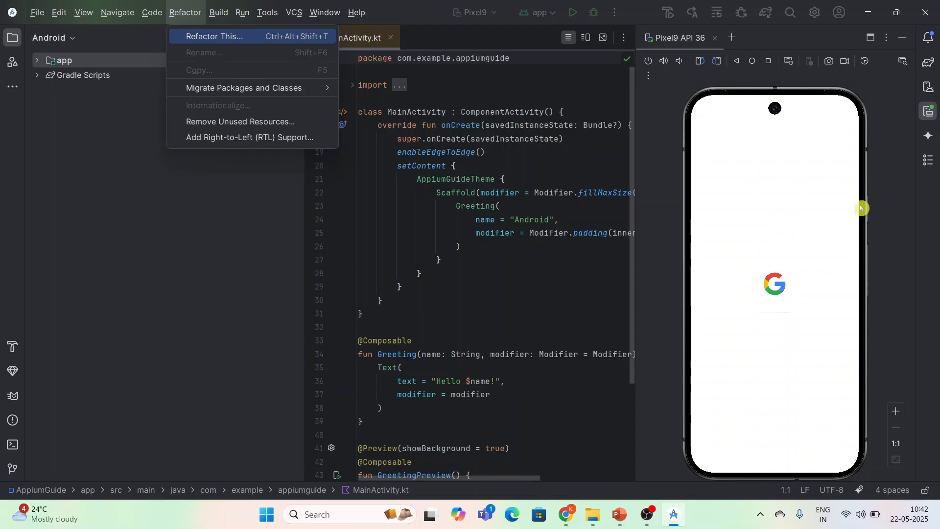
{"action": "left_click", "coordinate": [885, 231]}
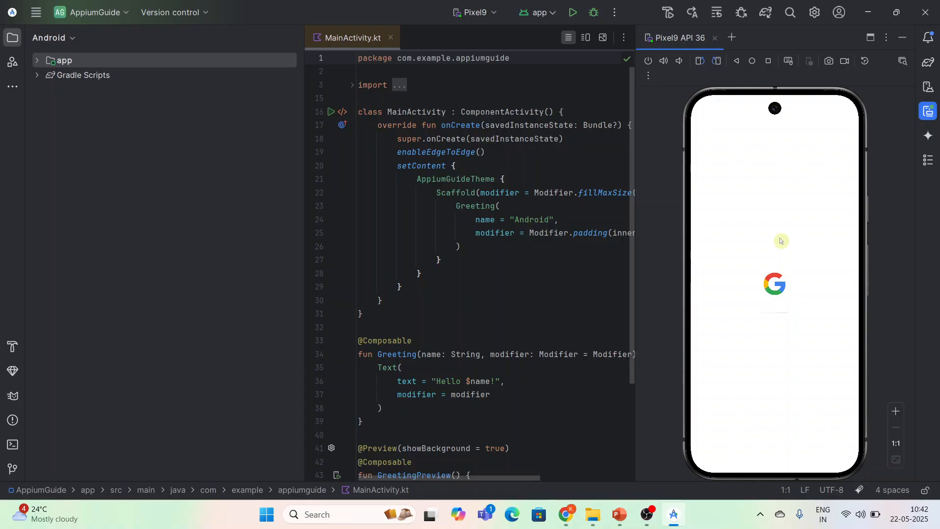
{"action": "key", "text": "alt+r"}
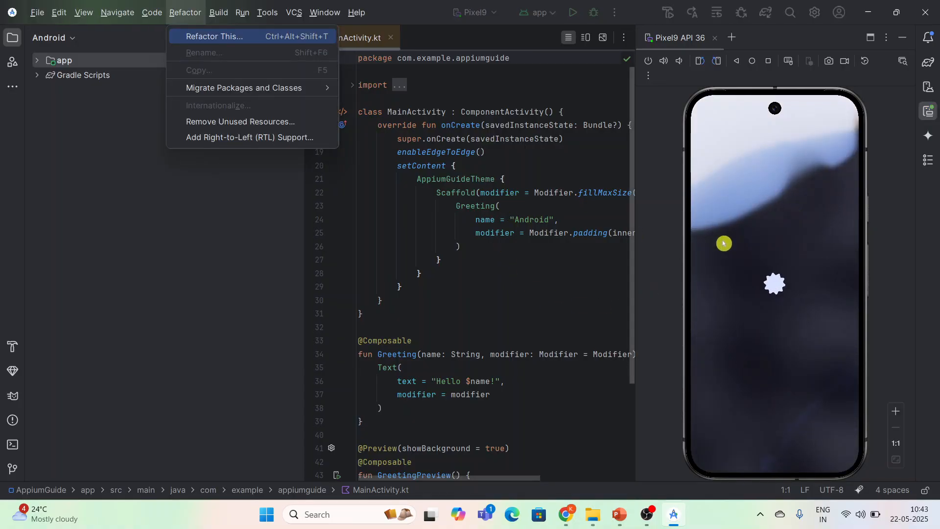
{"action": "key", "text": "Escape"}
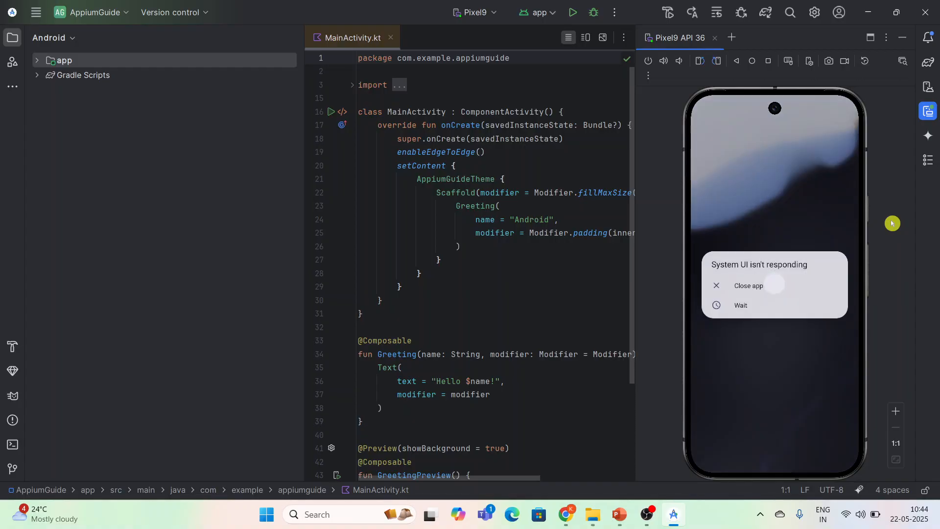
Dismiss the emulator's System UI dialogs by closing the unresponsive app and choosing to wait.
{"action": "left_click", "coordinate": [717, 295]}
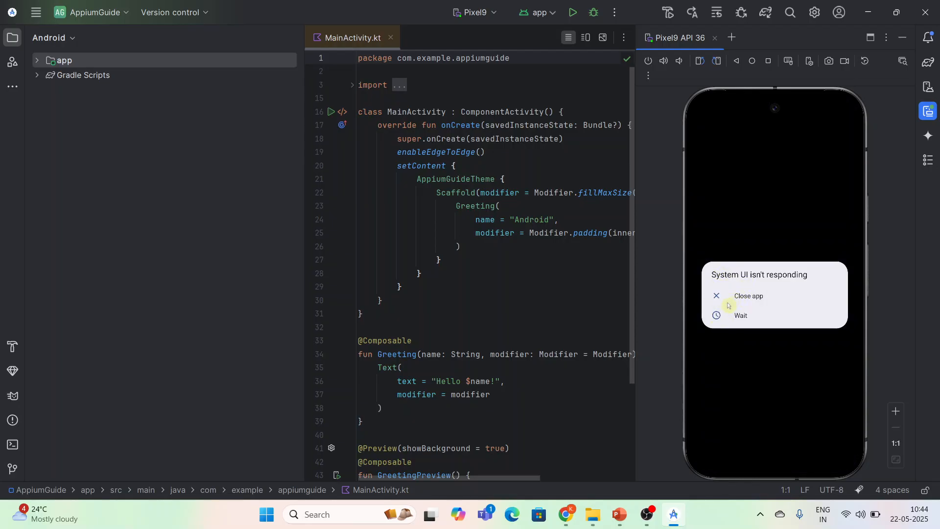
{"action": "left_click", "coordinate": [716, 296]}
{"action": "left_click", "coordinate": [726, 323]}
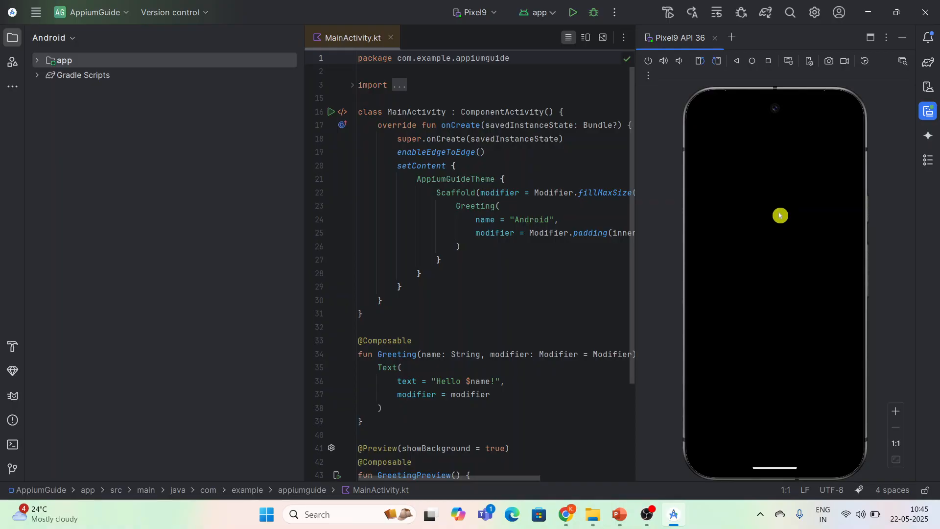
Switch to Chrome and locate the downloaded android-studio-2024.3.2.14-windows.exe installer in the Downloads folder, closing the folder when done.
{"action": "left_click", "coordinate": [567, 520]}
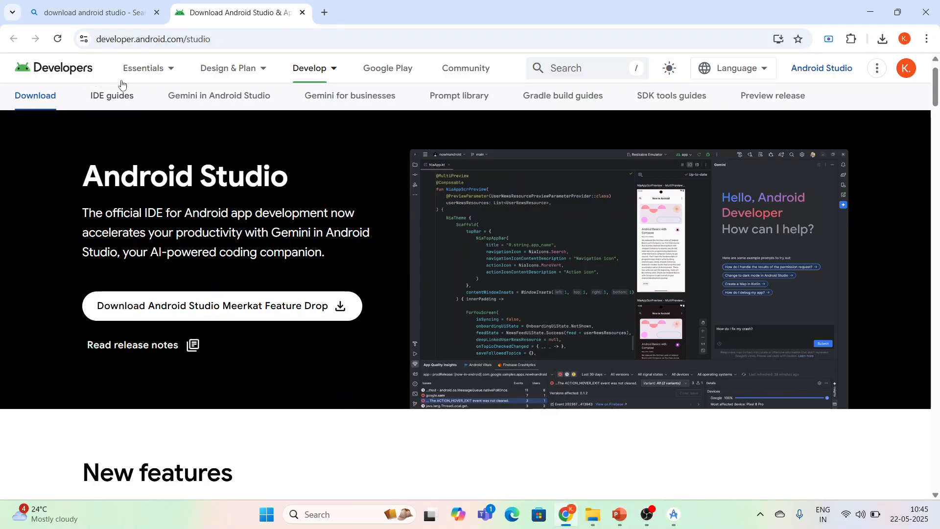
{"action": "mouse_move", "coordinate": [122, 86]}
{"action": "left_click", "coordinate": [885, 37]}
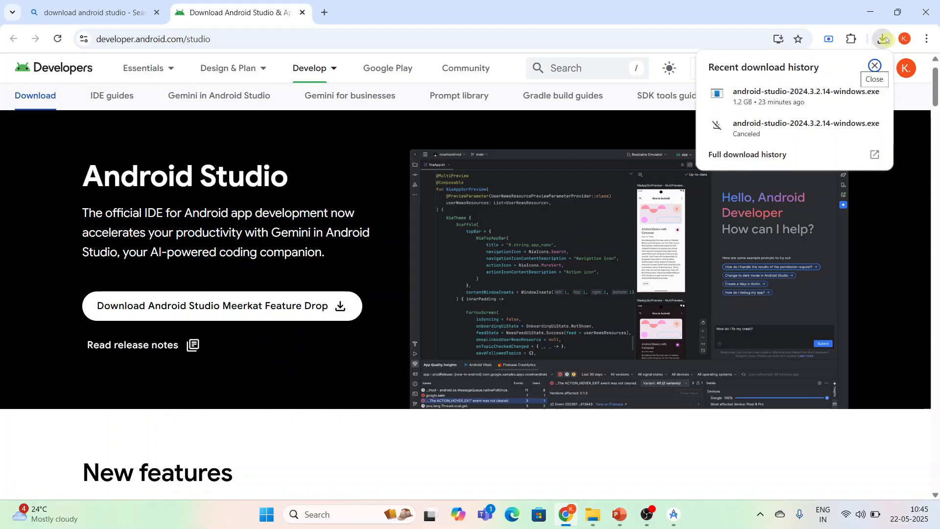
{"action": "left_click", "coordinate": [850, 93]}
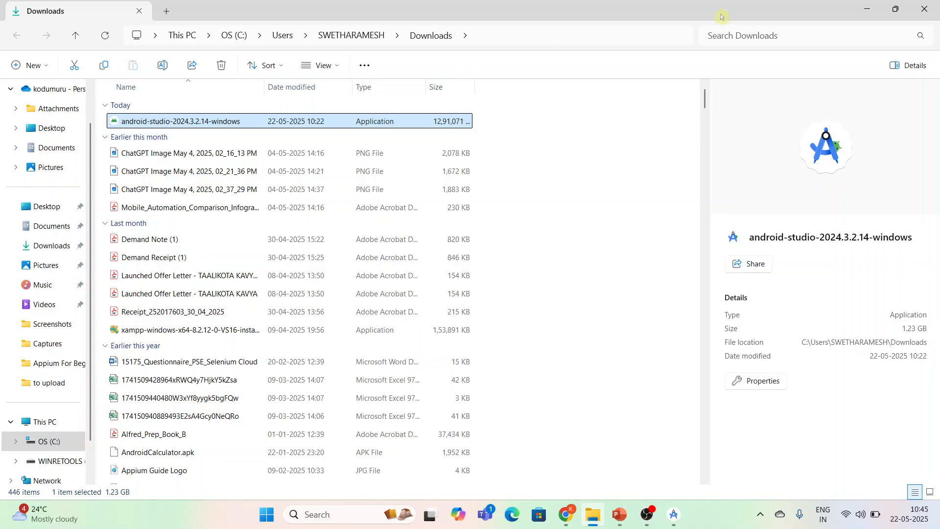
{"action": "left_click", "coordinate": [929, 12]}
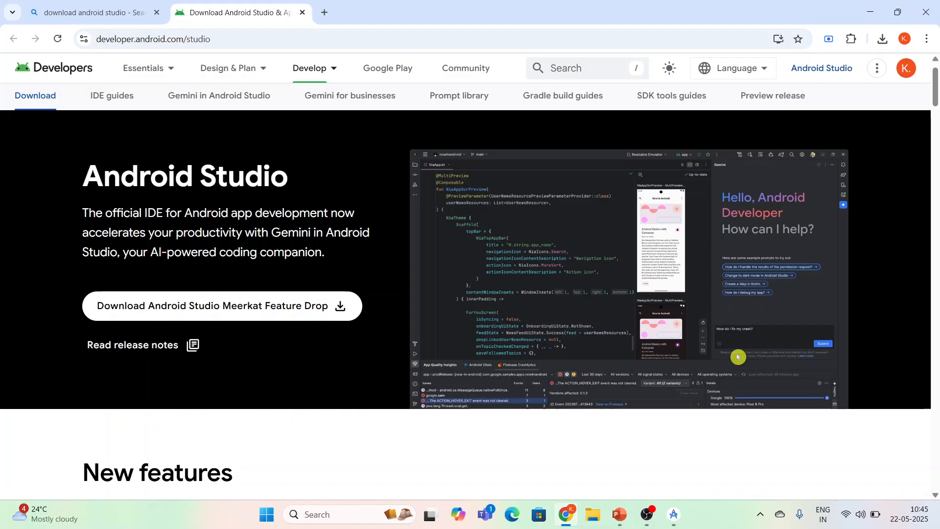
Switch to Android Studio, review the phone profiles available for a new virtual device without adding one, and minimize the window.
{"action": "left_click", "coordinate": [674, 514]}
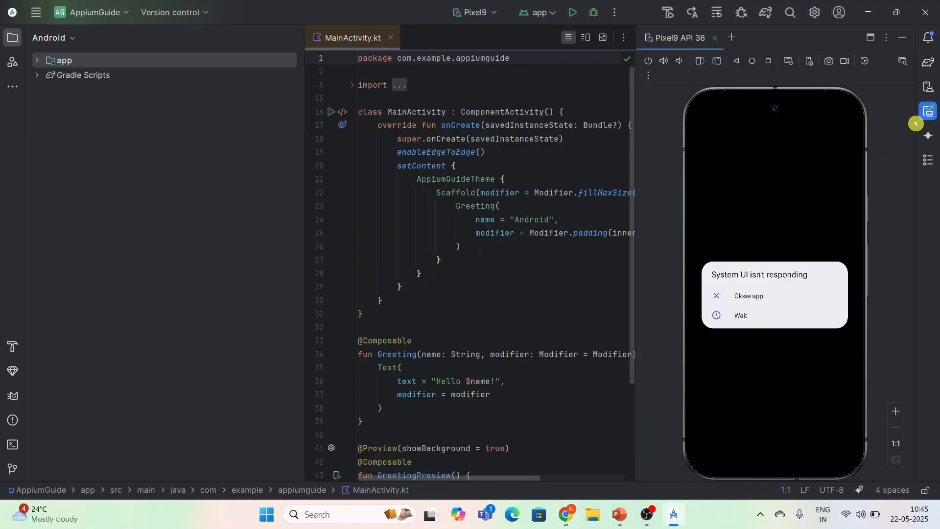
{"action": "left_click", "coordinate": [928, 89]}
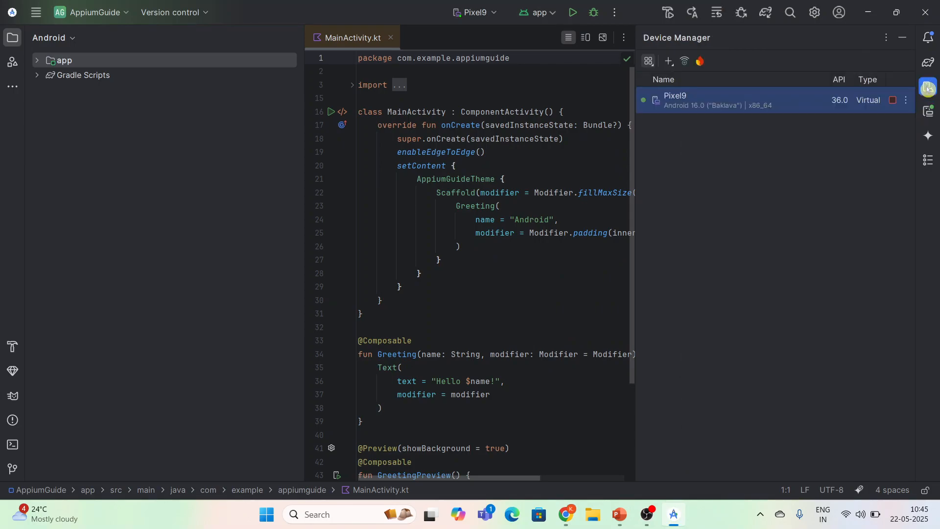
{"action": "left_click", "coordinate": [669, 62]}
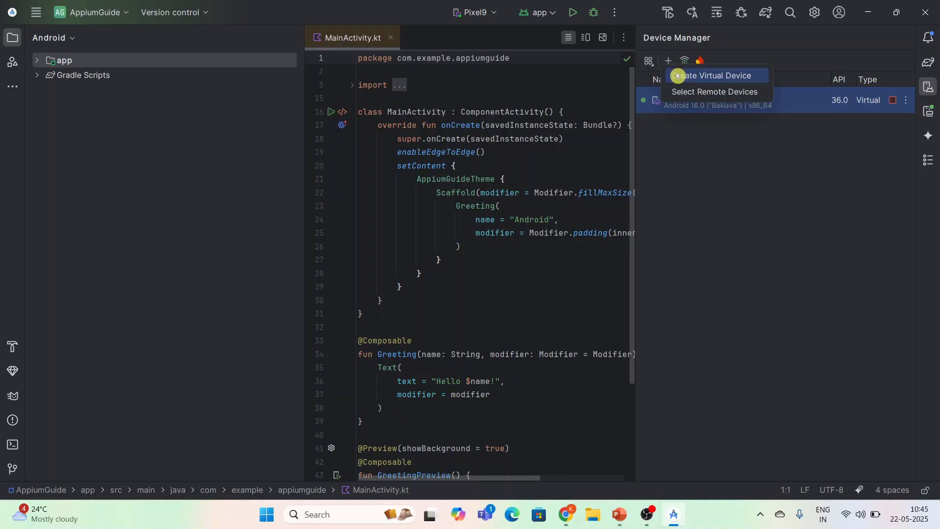
{"action": "left_click", "coordinate": [679, 76]}
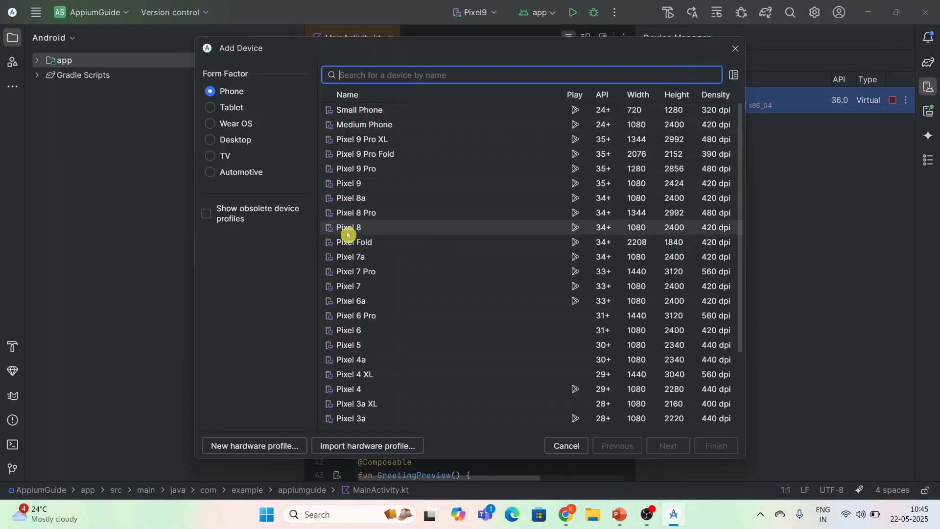
{"action": "left_click", "coordinate": [736, 50]}
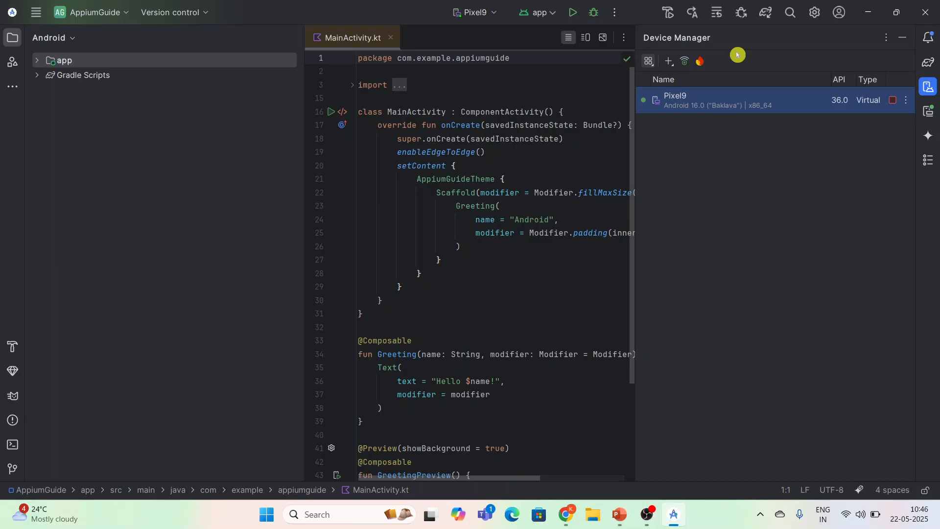
{"action": "left_click", "coordinate": [869, 16]}
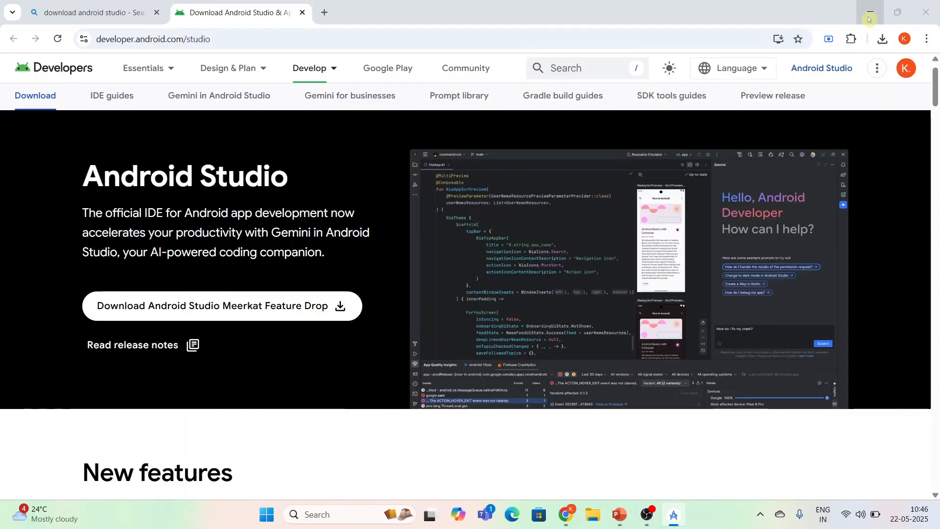